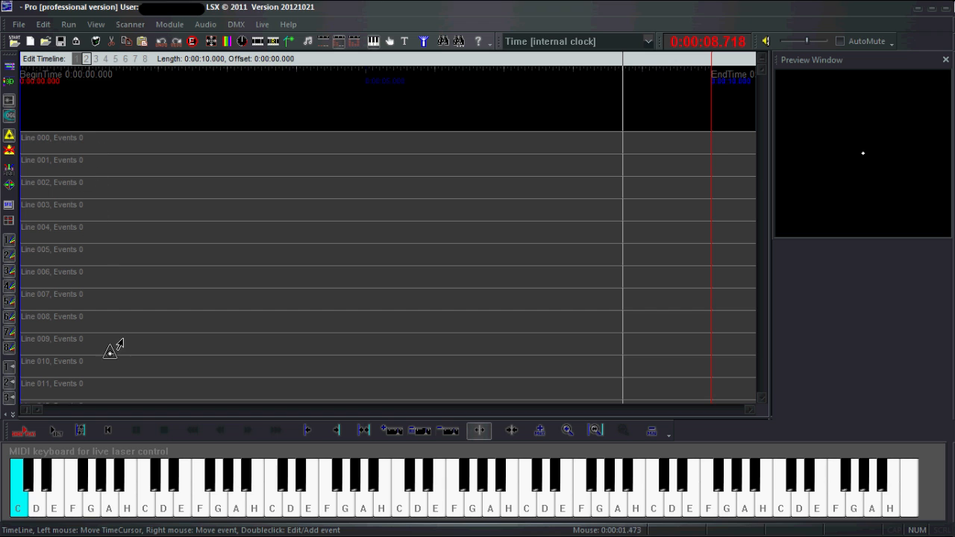
pyautogui.moveTo(760, 81); pyautogui.dragTo(773, 274)
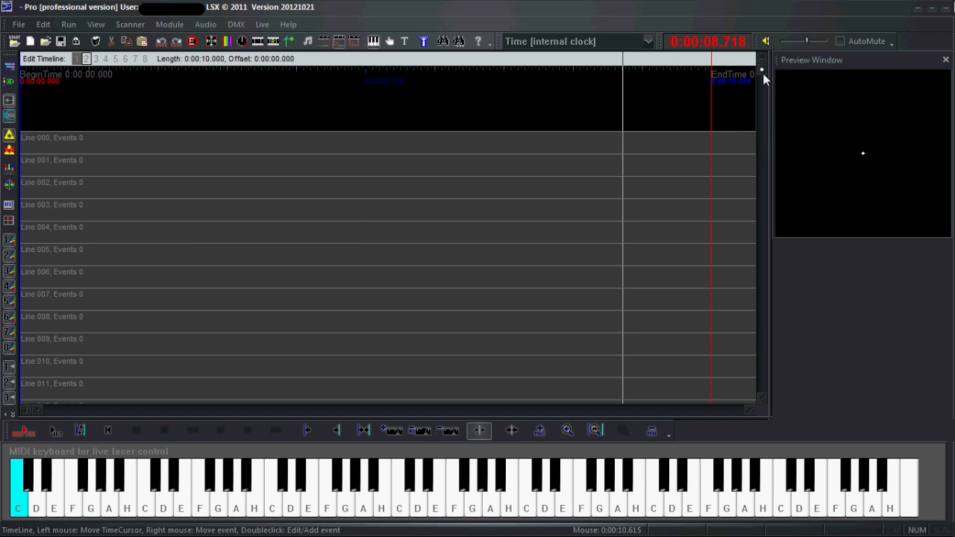
pyautogui.moveTo(764, 105); pyautogui.dragTo(765, 68)
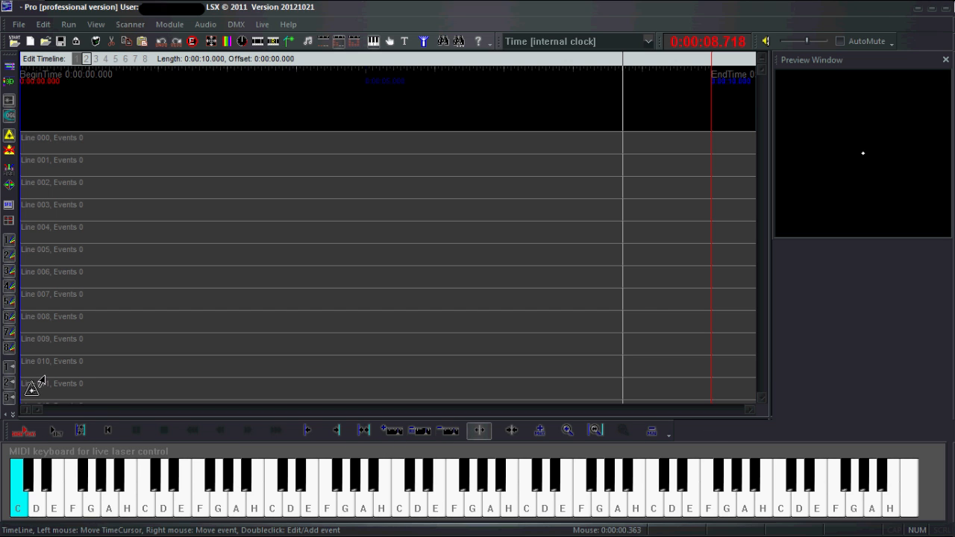
# - Play the timeline and turn on looped playback
pyautogui.click(29, 432)
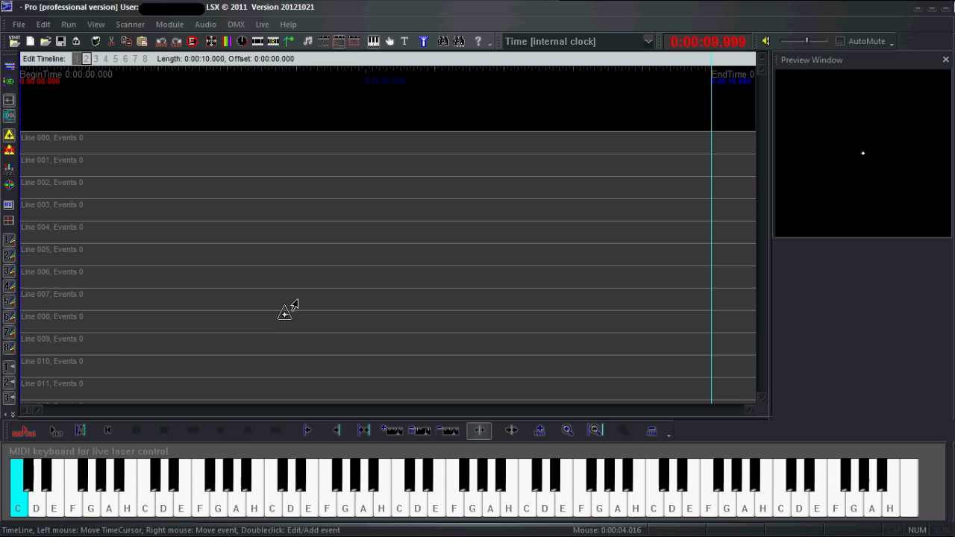
pyautogui.click(54, 433)
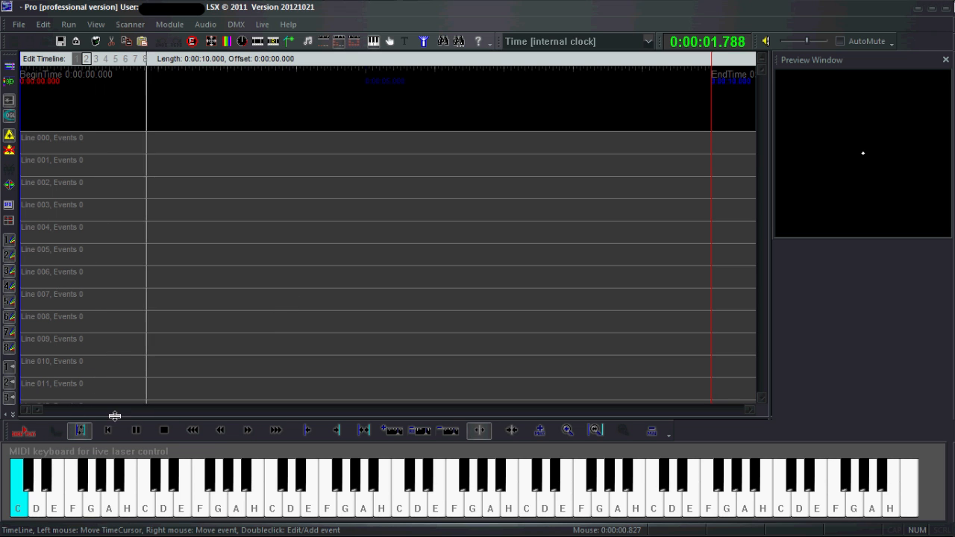
pyautogui.click(80, 430)
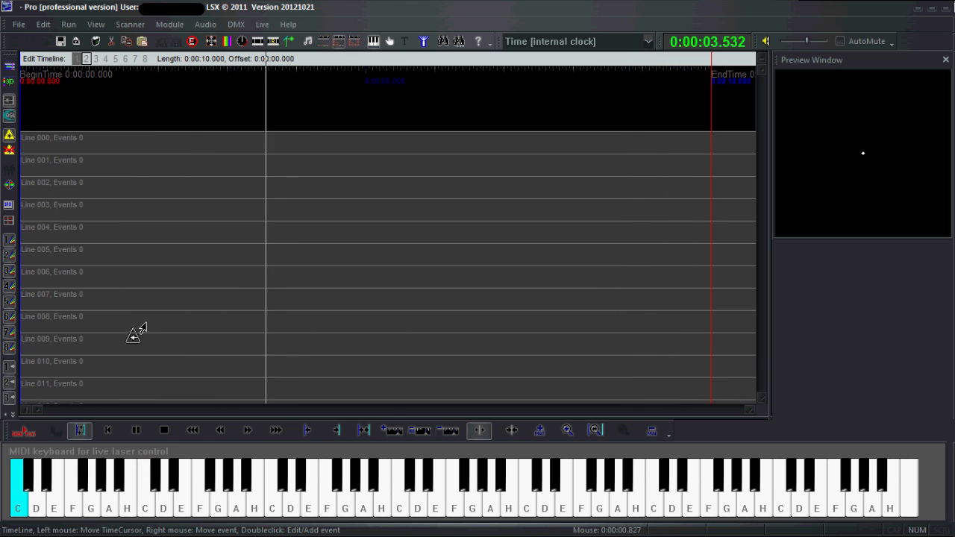
# - Restart the looped playback from the beginning of the timeline, then pause and resume it
pyautogui.click(108, 431)
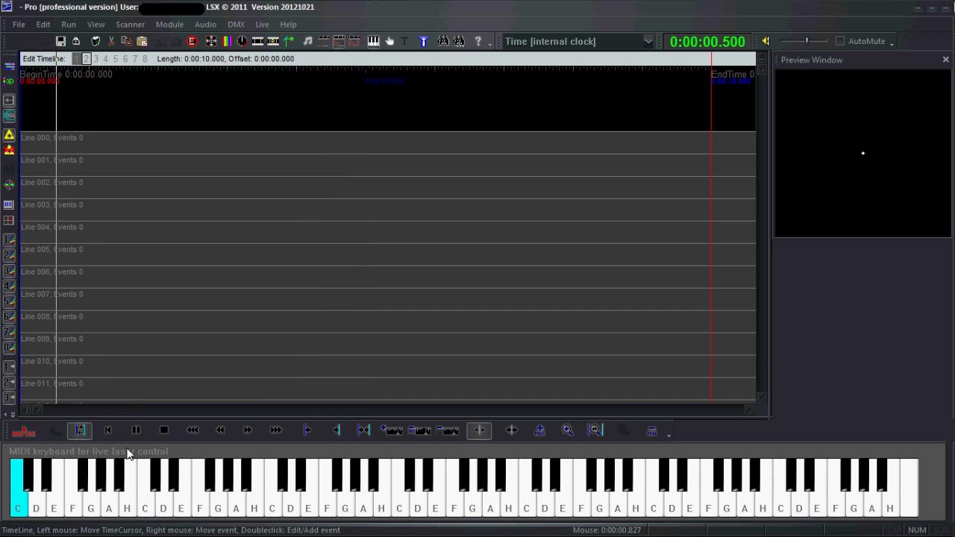
pyautogui.click(136, 434)
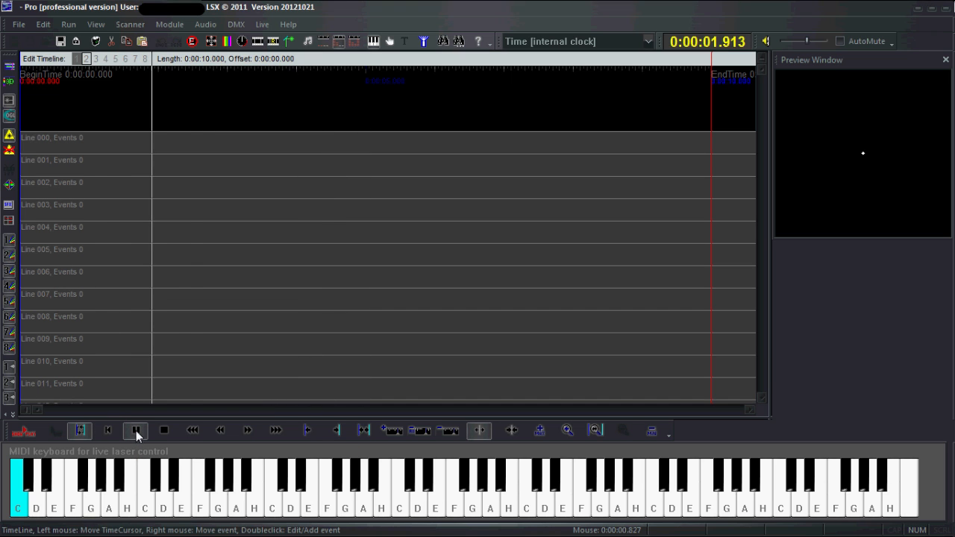
pyautogui.click(136, 435)
pyautogui.click(51, 428)
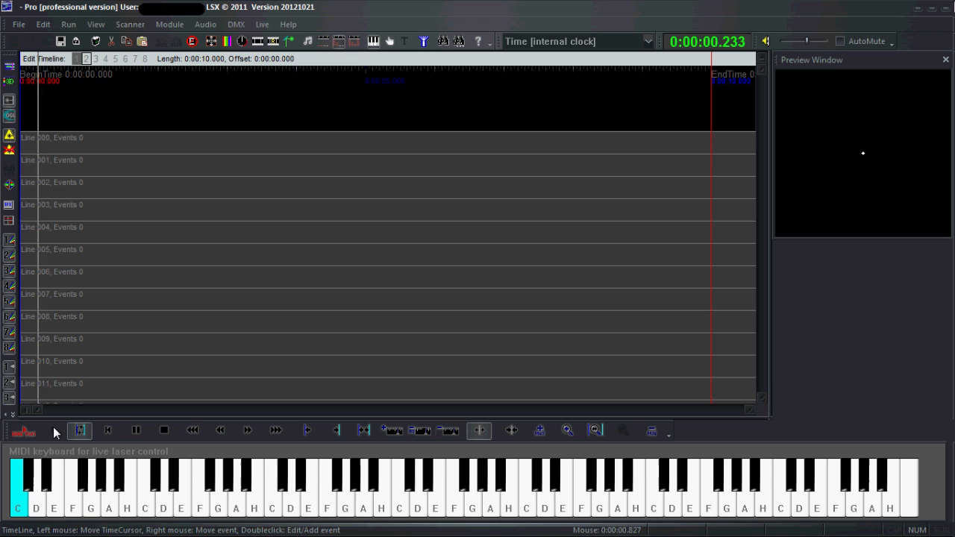
# - Rewind and fast-forward through the timeline while playback is running
pyautogui.click(192, 433)
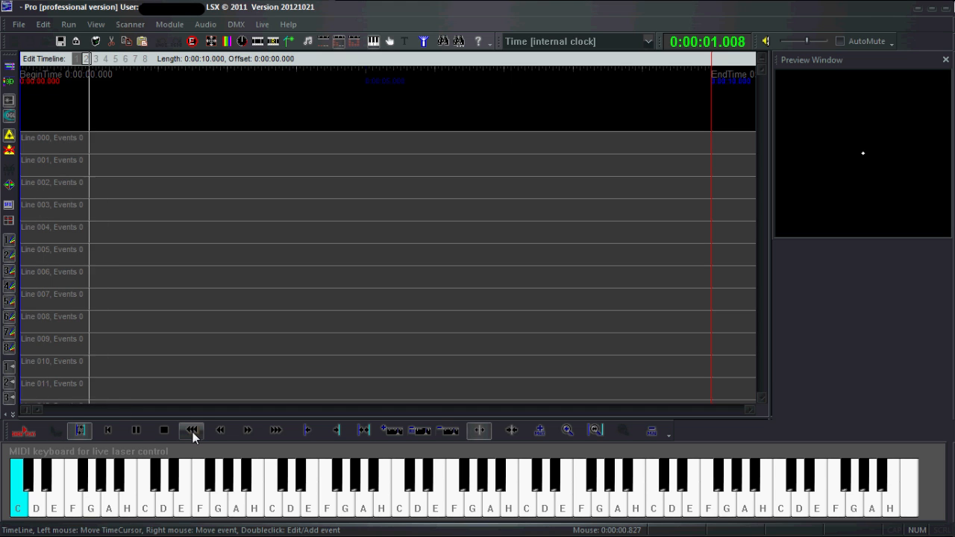
pyautogui.click(220, 433)
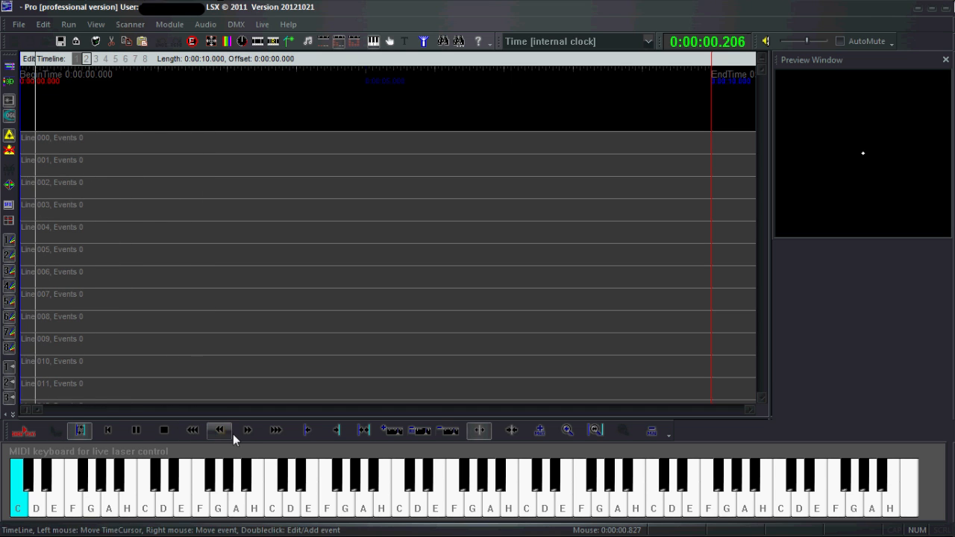
pyautogui.click(269, 434)
pyautogui.click(271, 435)
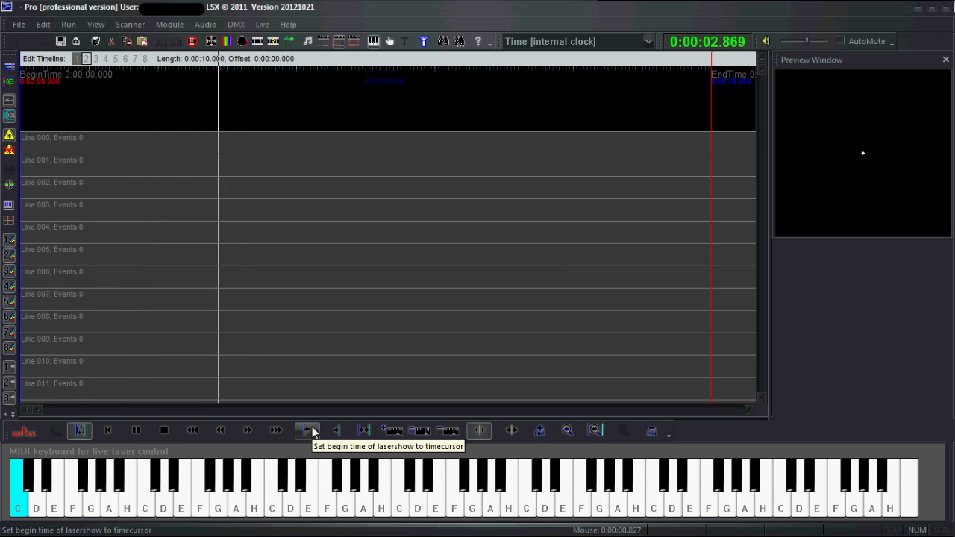
# - Set the lasershow's begin time to about 0:00:02.995 and its end time to about 0:00:04.416 from the running time cursor
pyautogui.click(311, 431)
pyautogui.click(342, 434)
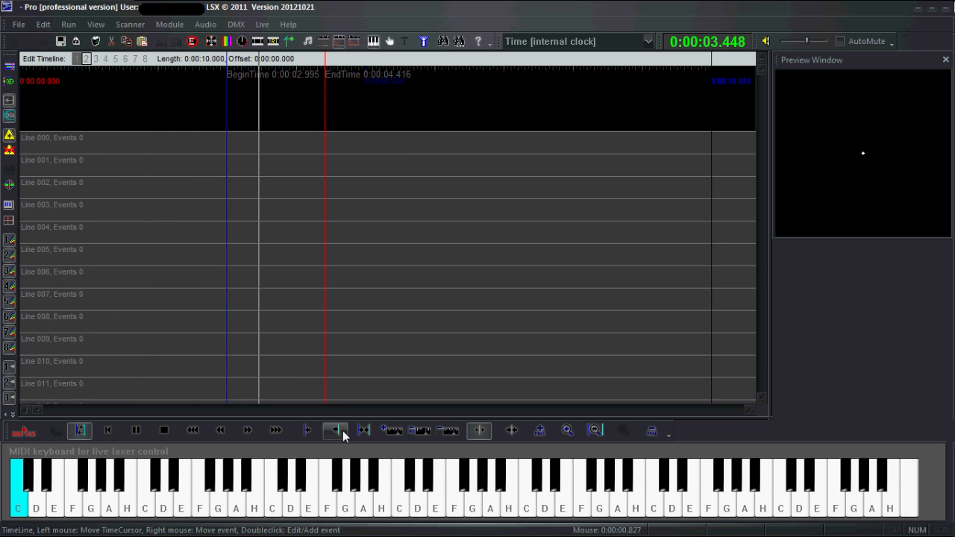
# - Move the end time to about 0:00:06.468 and the begin time to about 0:00:01.019, and reset both to the full timeline
pyautogui.moveTo(326, 292); pyautogui.dragTo(580, 292)
pyautogui.moveTo(467, 285); pyautogui.dragTo(467, 285)
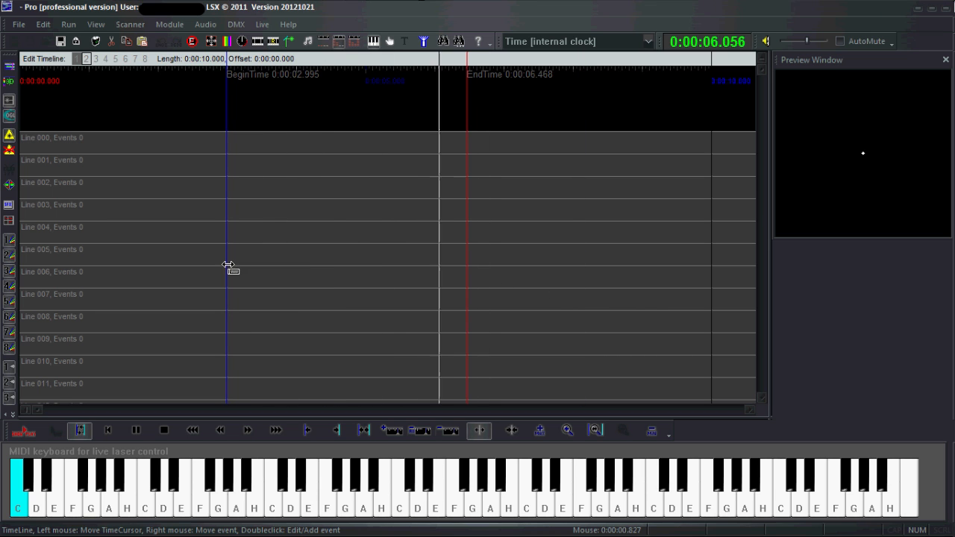
pyautogui.moveTo(227, 266); pyautogui.dragTo(91, 266)
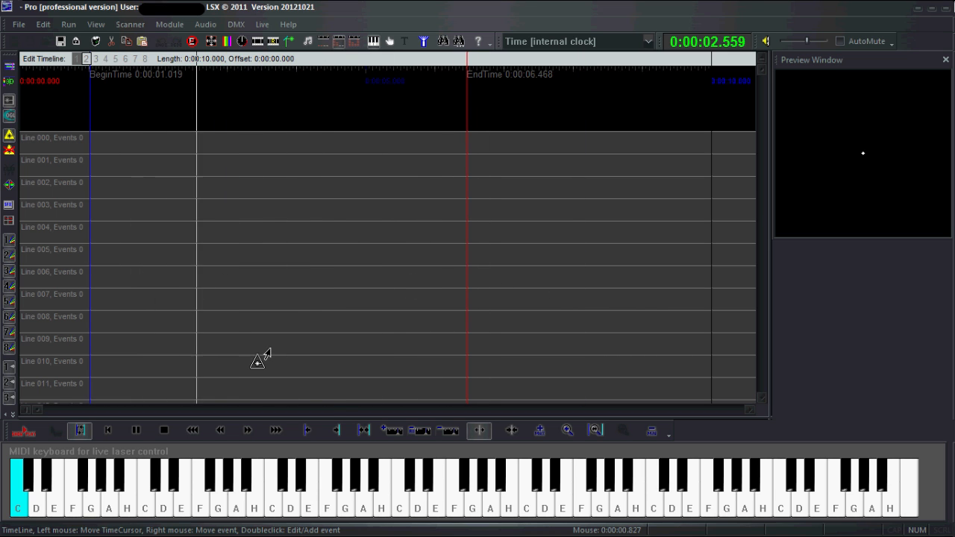
pyautogui.click(363, 431)
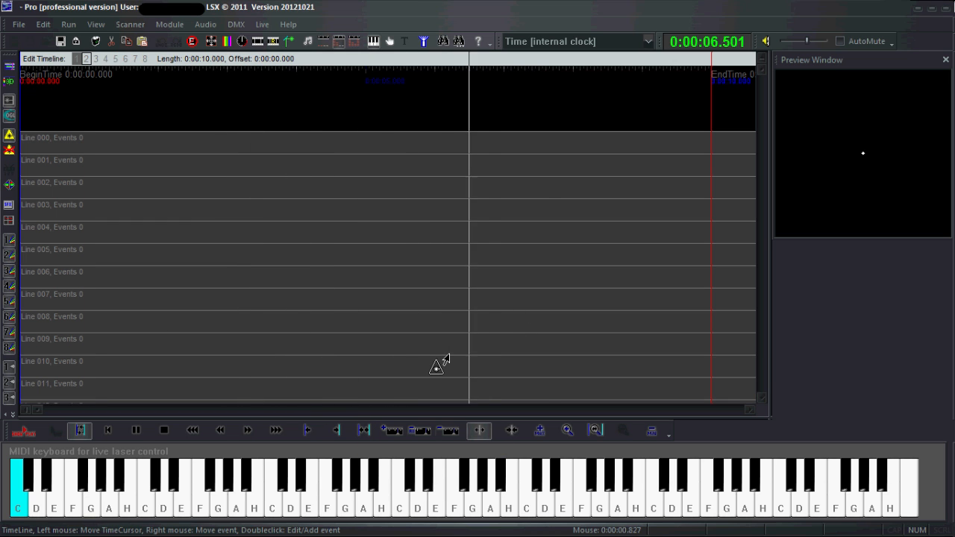
# - Add three TimeMarks near the end of the timeline at the running time cursor
pyautogui.click(393, 431)
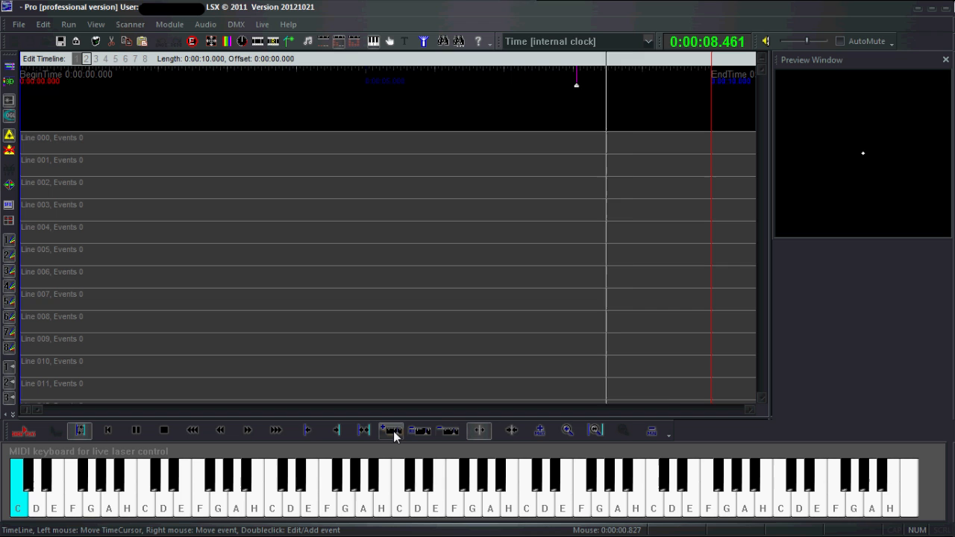
pyautogui.click(393, 428)
pyautogui.click(393, 431)
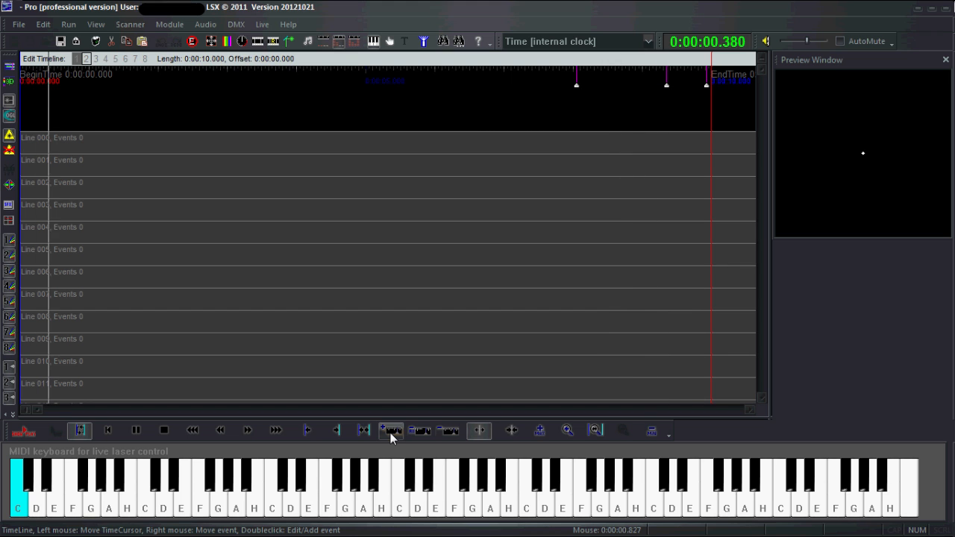
# - Delete the earliest TimeMark and clear all remaining TimeMarks
pyautogui.click(450, 416)
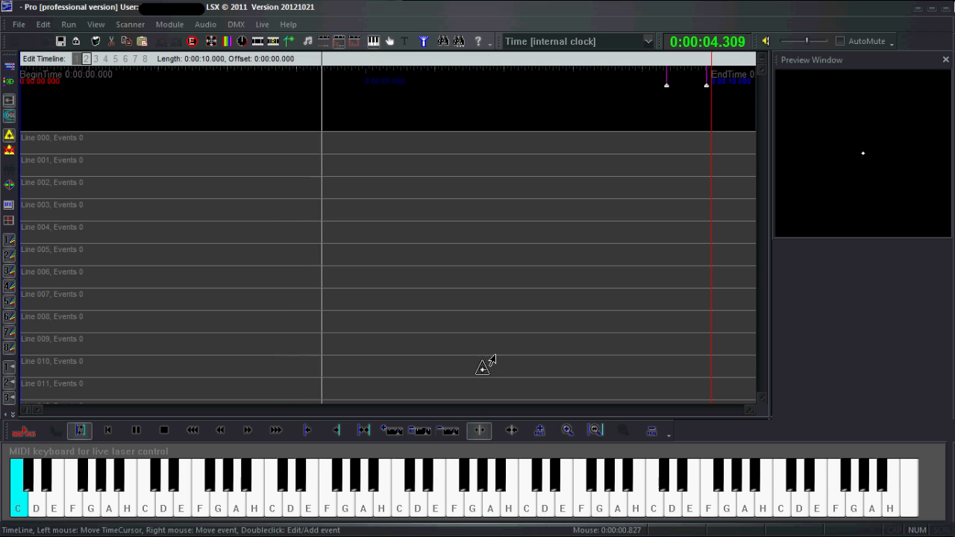
pyautogui.click(423, 433)
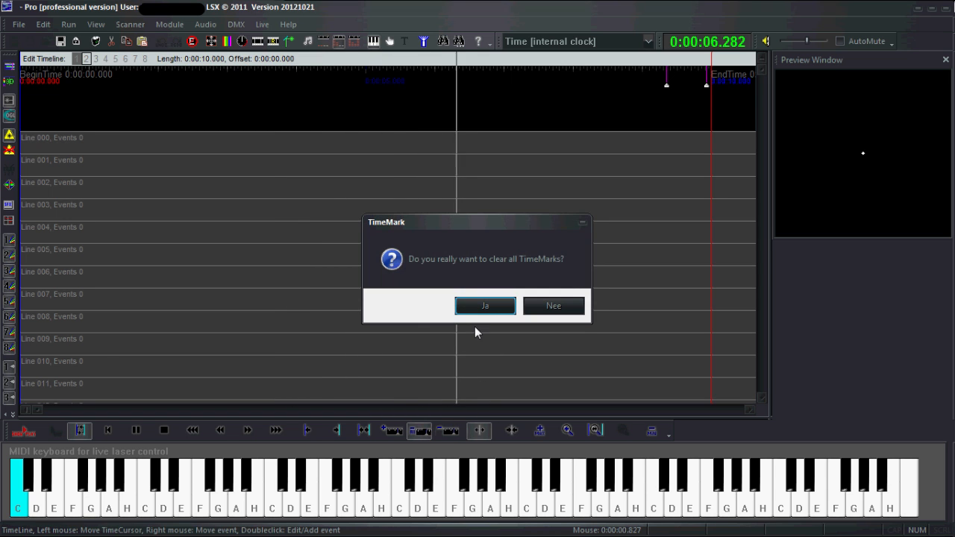
pyautogui.press('Return')
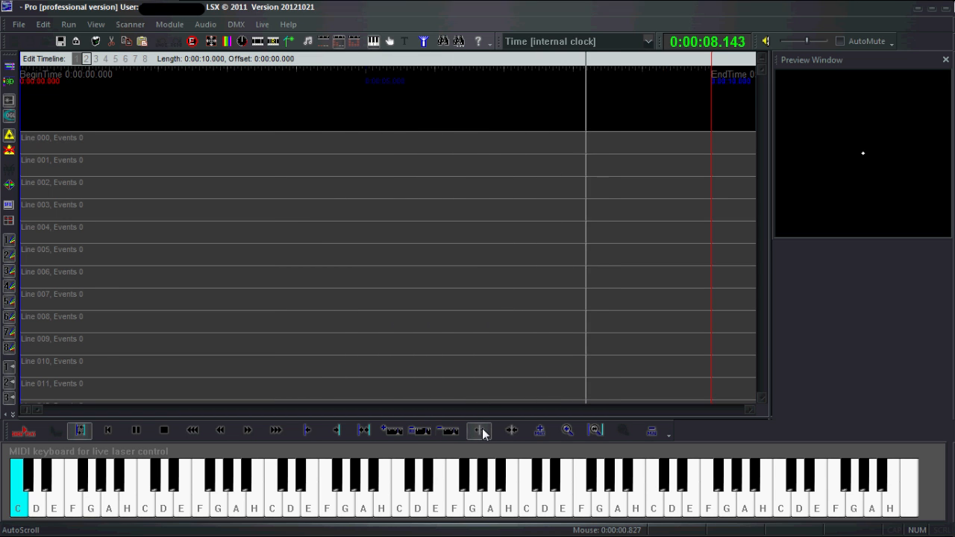
# - Zoom in on the timeline, bring the time cursor into view, and turn AutoScroll back on
pyautogui.click(573, 429)
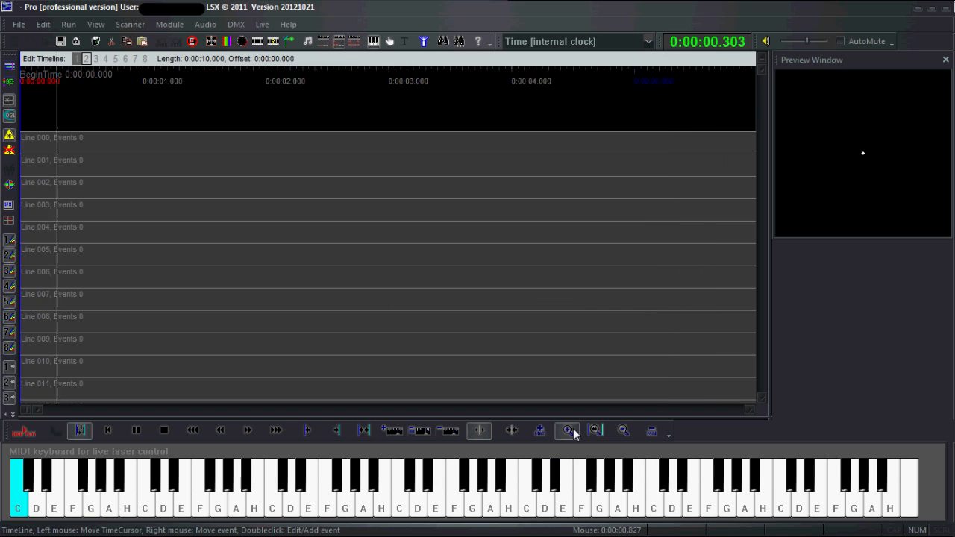
pyautogui.click(573, 429)
pyautogui.click(573, 429)
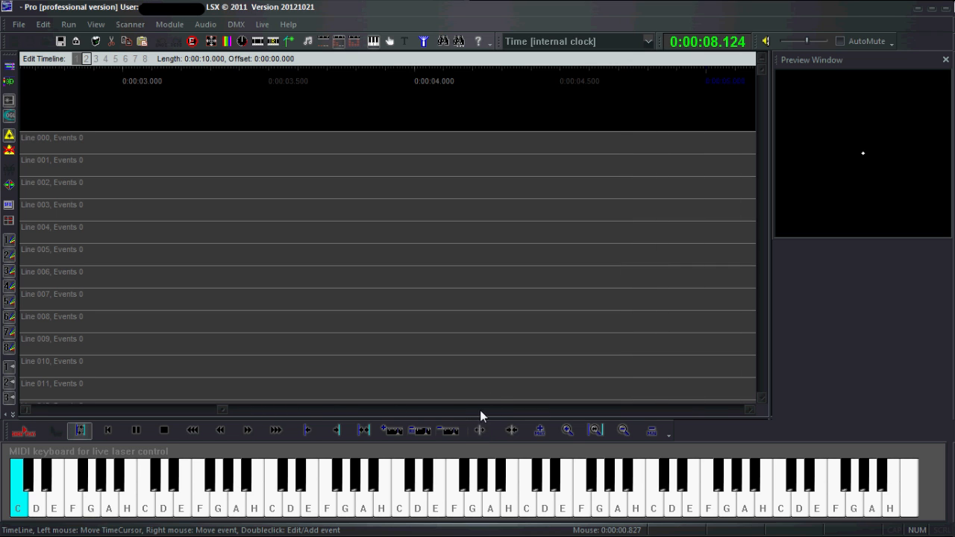
pyautogui.click(511, 432)
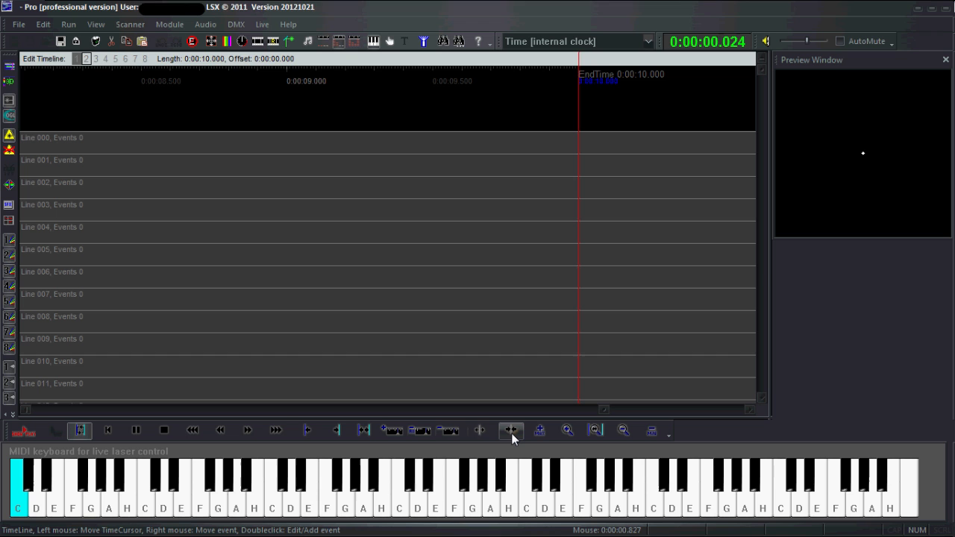
pyautogui.click(480, 431)
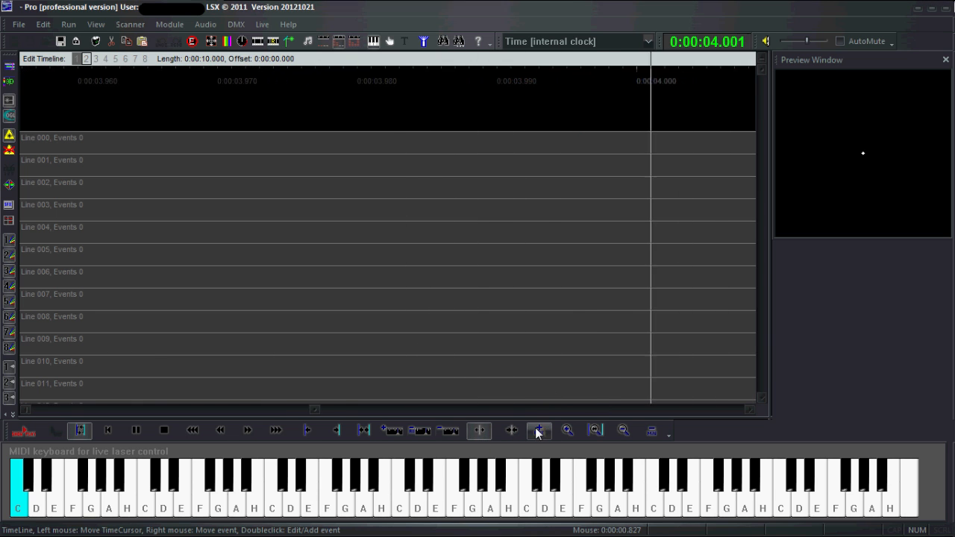
# - Try zooming the timeline out and in, return it to its full length, and stop playback
pyautogui.click(657, 431)
pyautogui.click(660, 433)
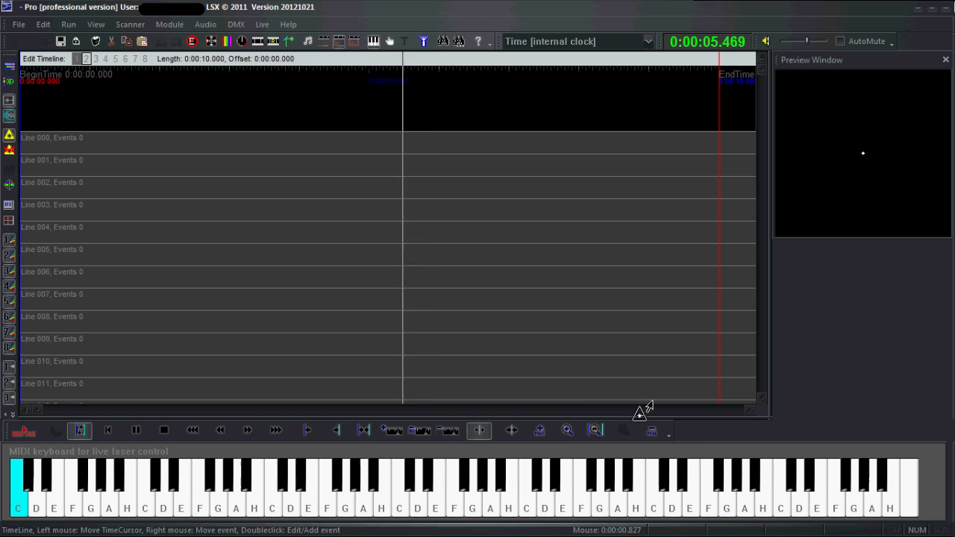
pyautogui.doubleClick(572, 433)
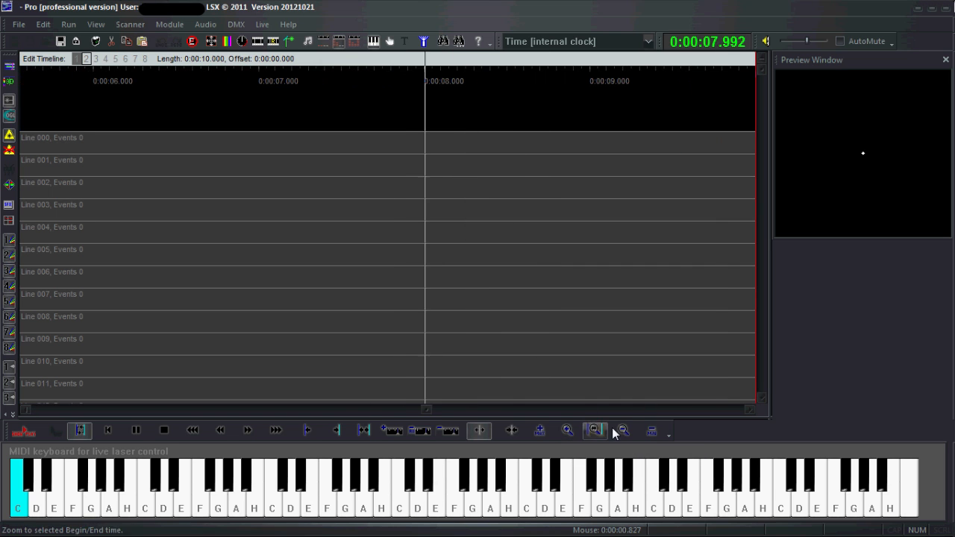
pyautogui.doubleClick(616, 434)
pyautogui.click(590, 435)
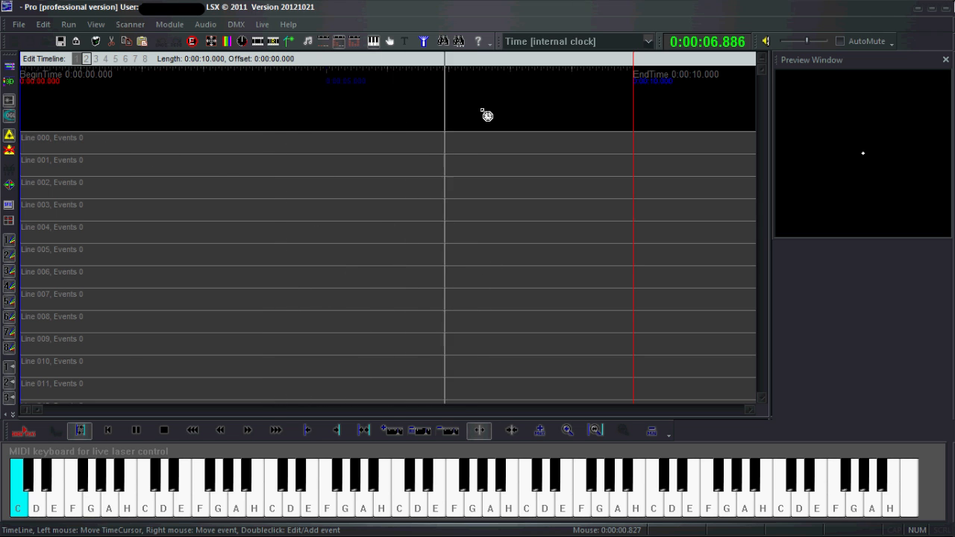
pyautogui.click(164, 430)
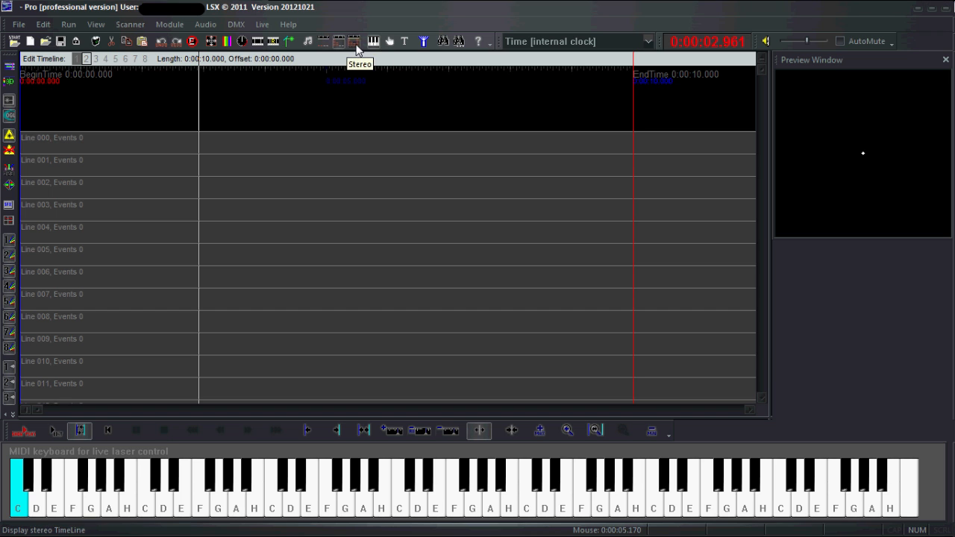
# - Hide the timeline's audio display, switch it to mono and stereo, and return it to mono
pyautogui.click(326, 47)
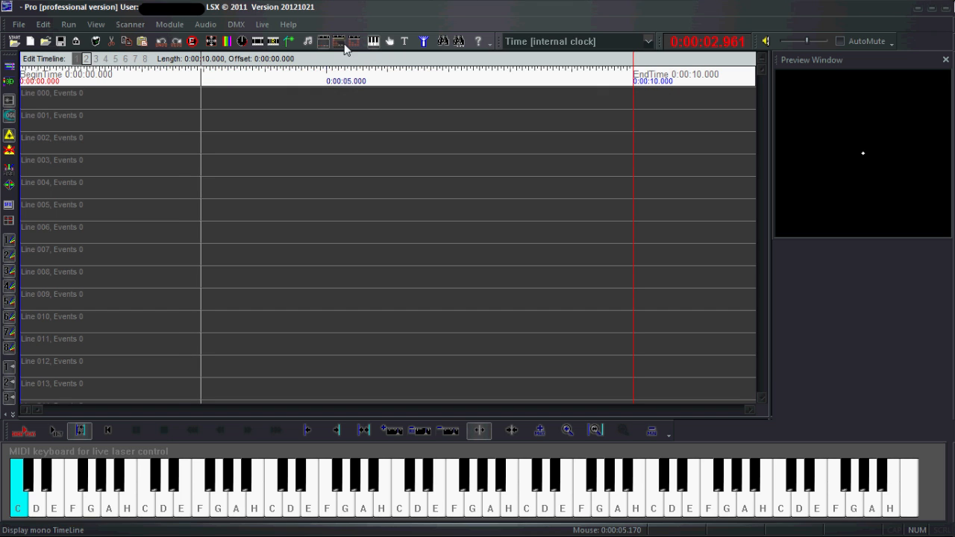
pyautogui.click(342, 44)
pyautogui.click(355, 45)
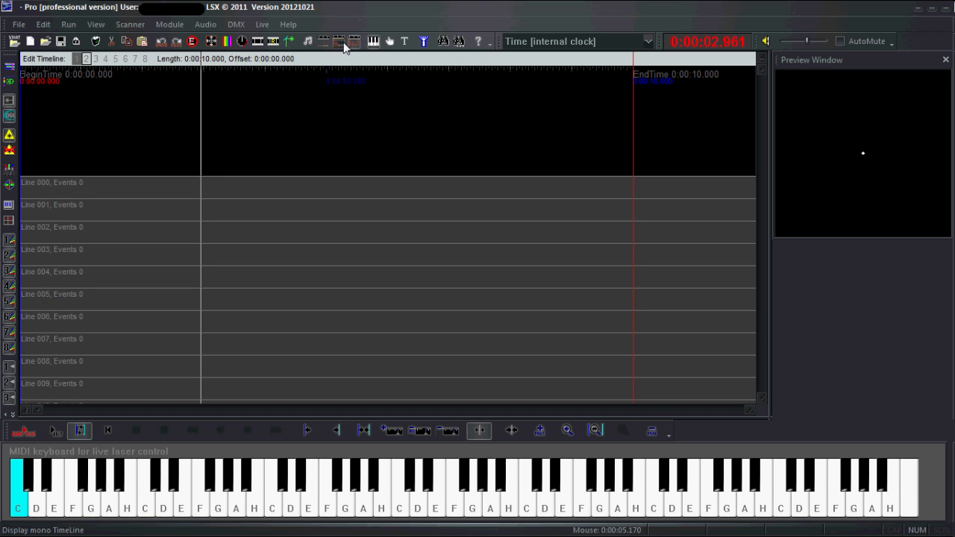
pyautogui.click(344, 45)
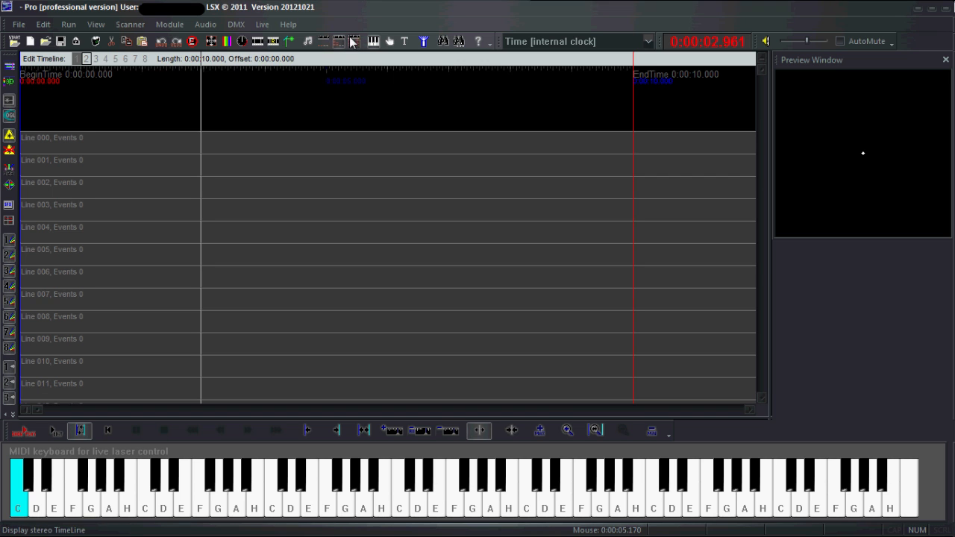
# - Open the Audio settings and set the total view time of the timeline to 5 minutes 25 seconds
pyautogui.click(306, 41)
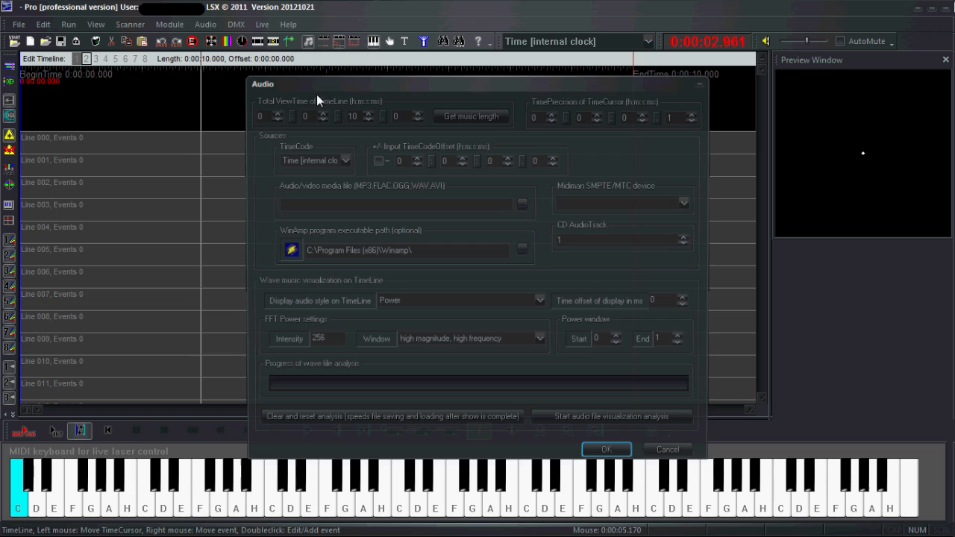
pyautogui.moveTo(329, 82); pyautogui.dragTo(319, 77)
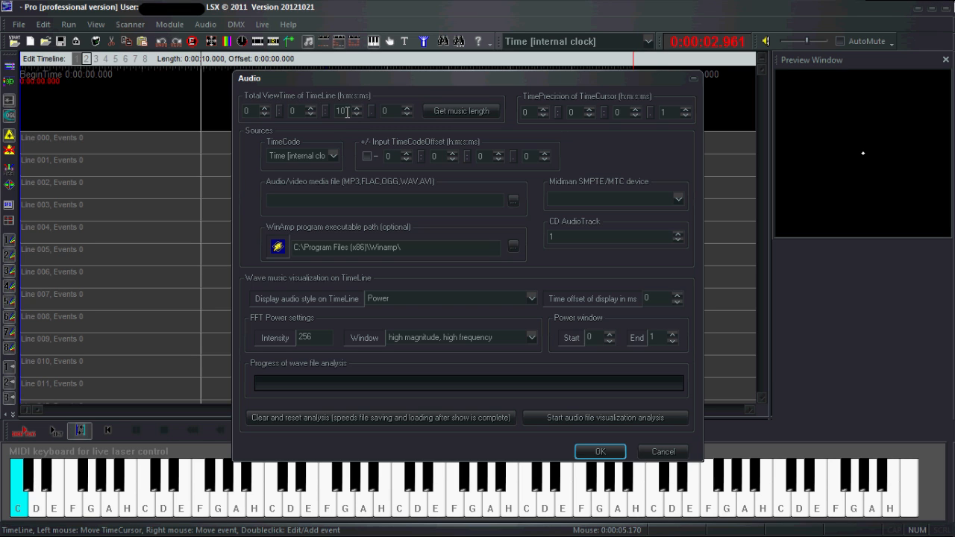
pyautogui.write('25')
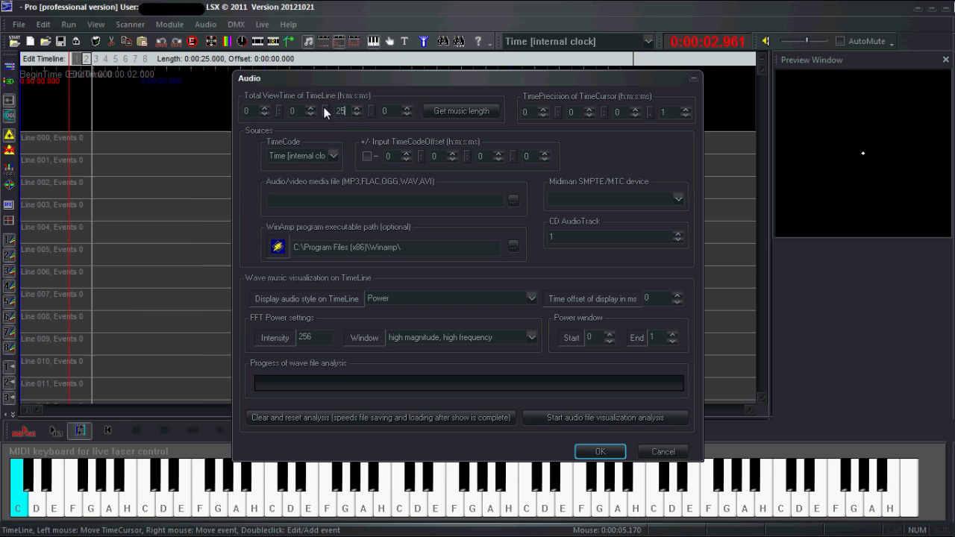
pyautogui.write('5')
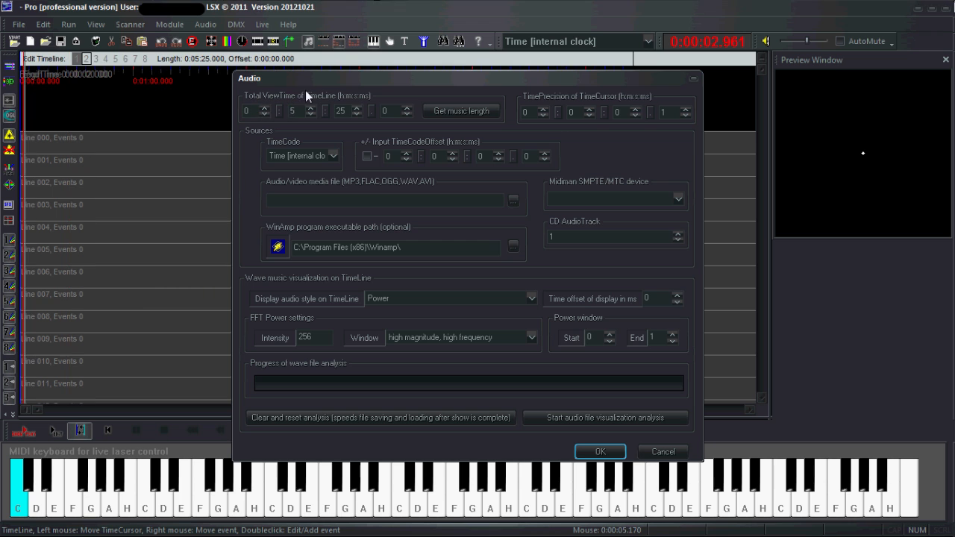
# - Set the TimeCode source in the Audio settings to Audio File (MP3,FLAC,OGG,WAV,AVI)
pyautogui.moveTo(369, 77); pyautogui.dragTo(337, 103)
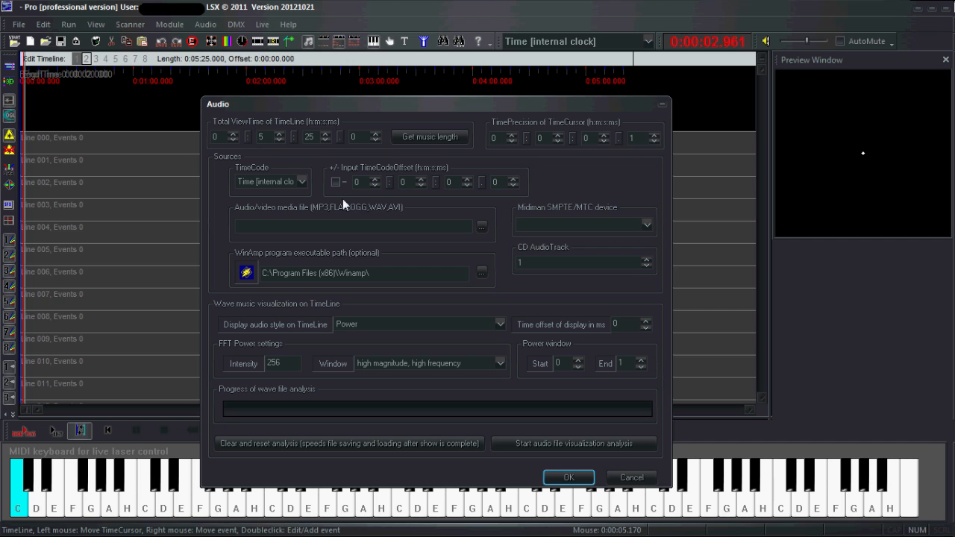
pyautogui.click(302, 182)
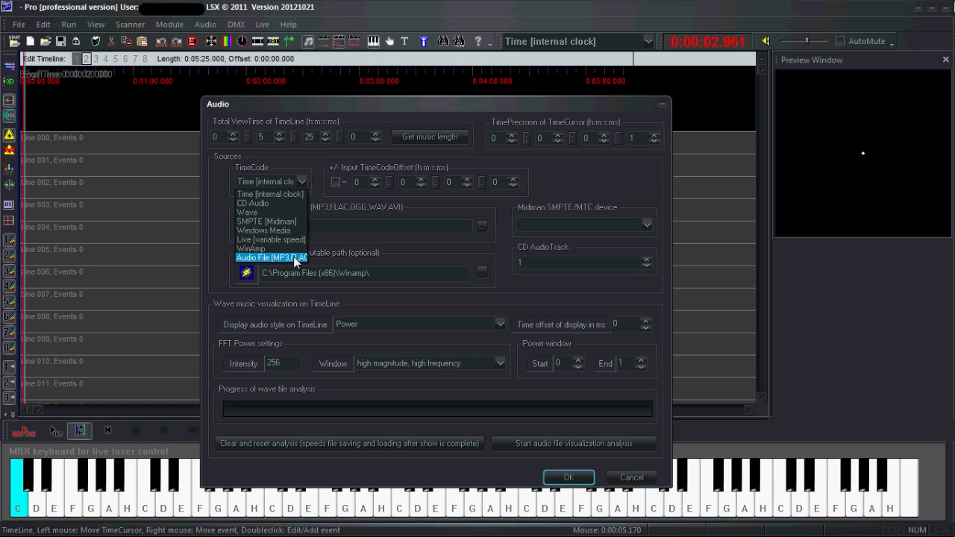
pyautogui.click(293, 256)
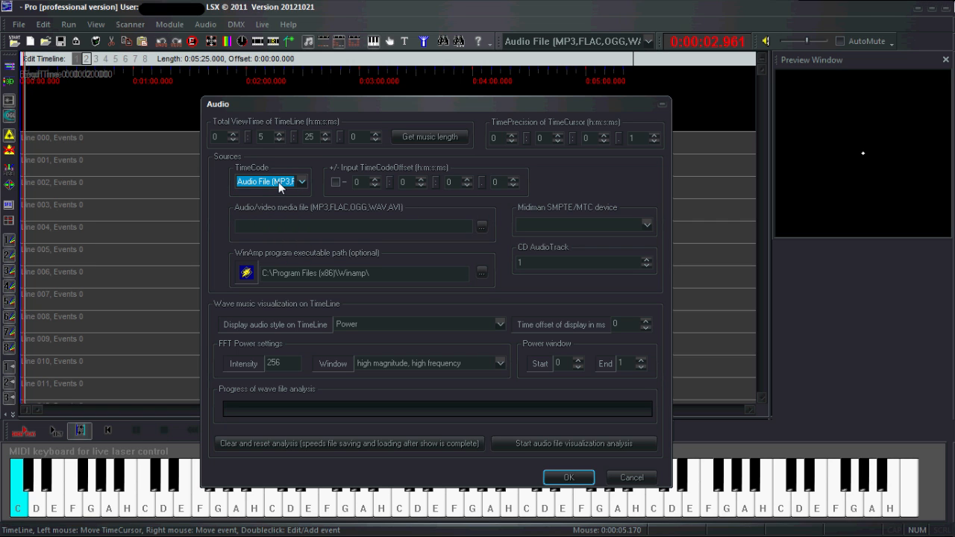
# - Load Adiemus.mp3 as the audio media file and adapt the show timeline length to the song
pyautogui.click(481, 228)
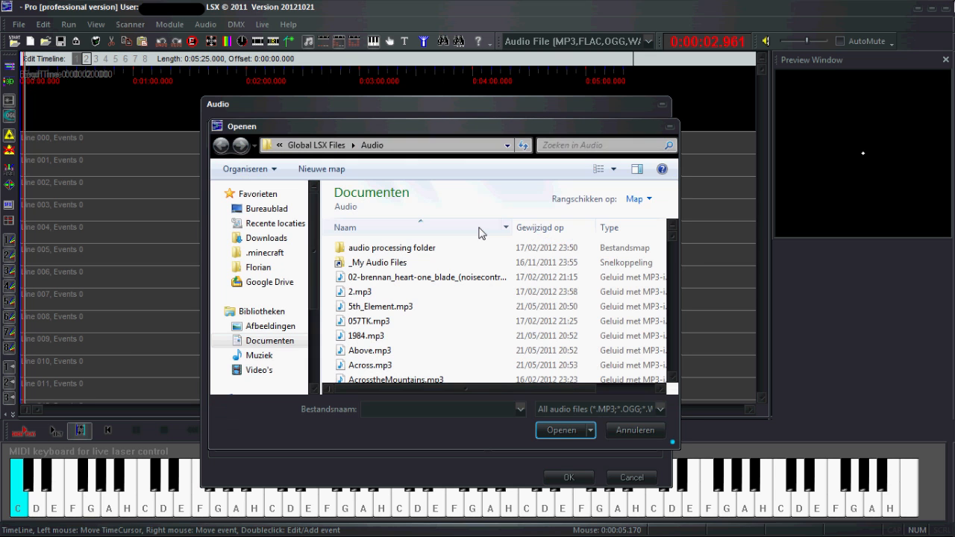
pyautogui.moveTo(671, 231)
pyautogui.mouseDown()
pyautogui.moveTo(673, 348)
pyautogui.moveTo(674, 227)
pyautogui.mouseUp()
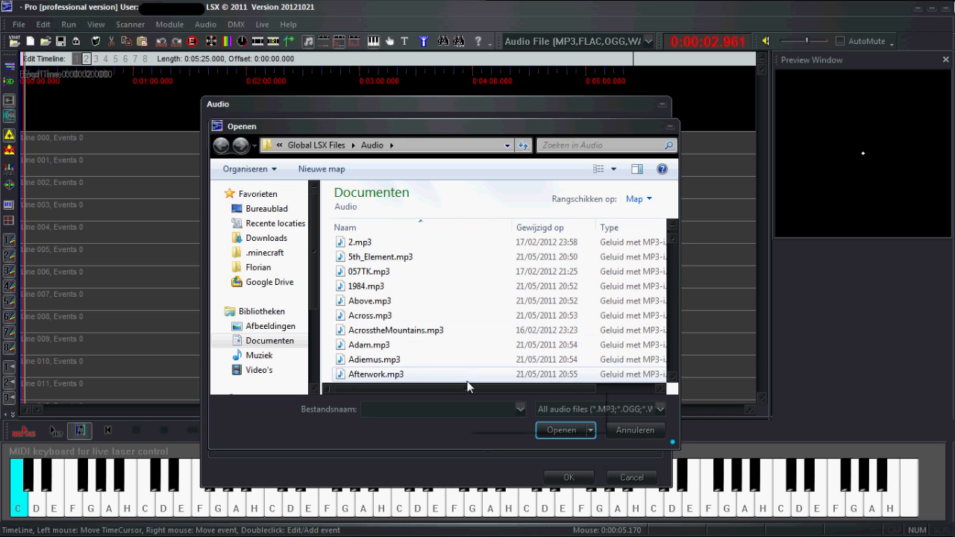
pyautogui.click(410, 360)
pyautogui.click(557, 431)
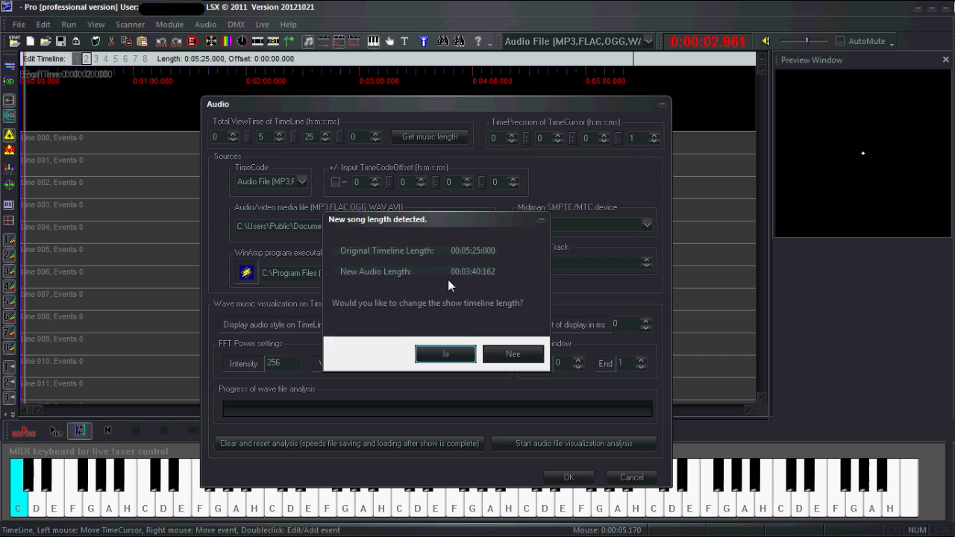
pyautogui.click(454, 355)
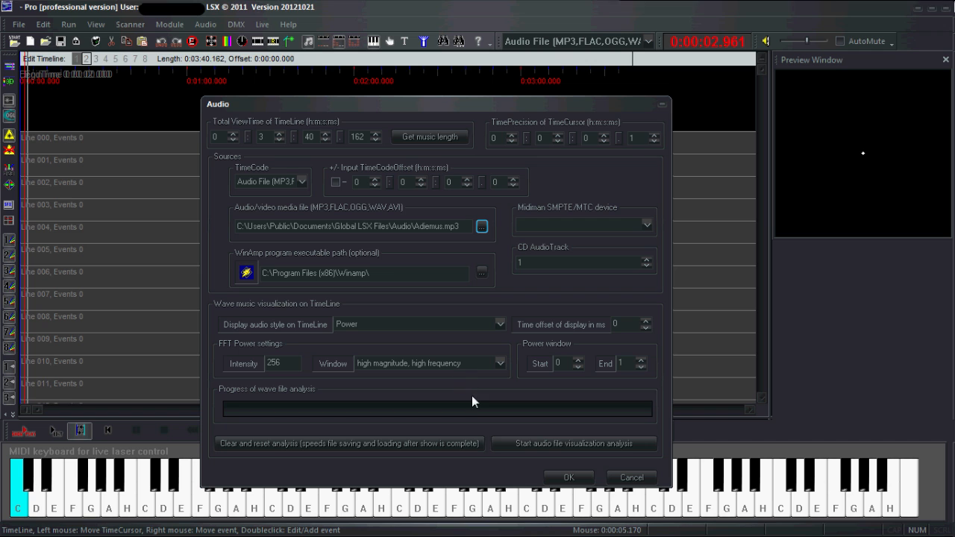
# - Run the audio file visualization analysis for the song and uncover the timeline's audio display behind the dialog
pyautogui.click(531, 446)
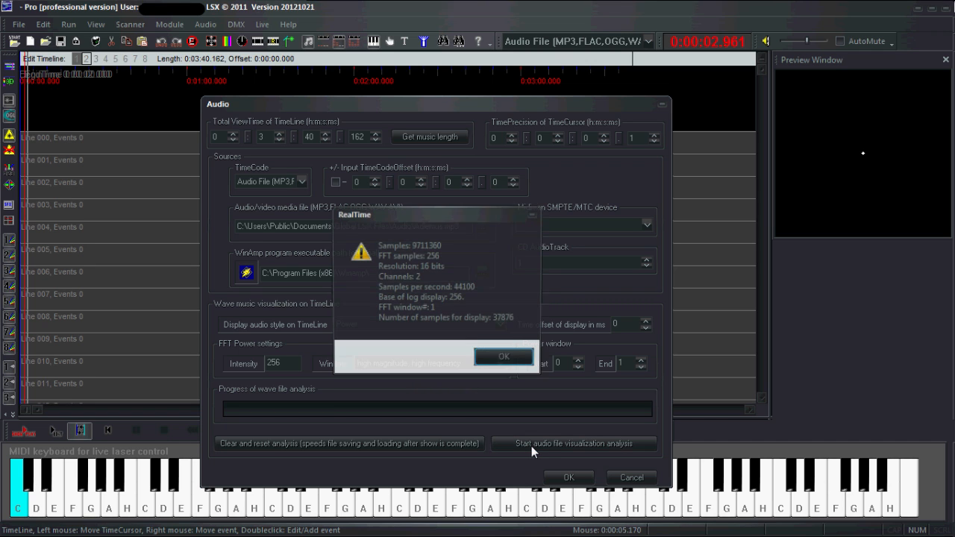
pyautogui.click(508, 360)
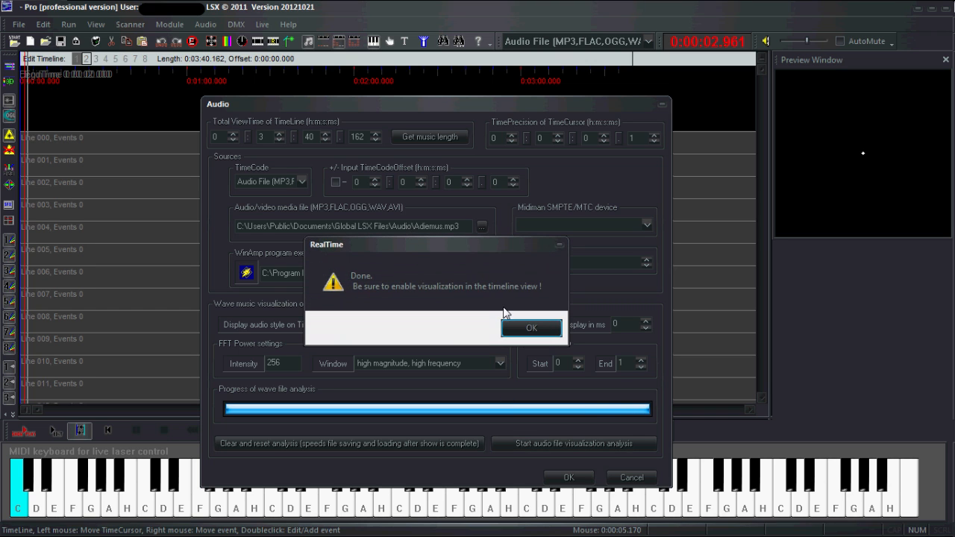
pyautogui.click(541, 330)
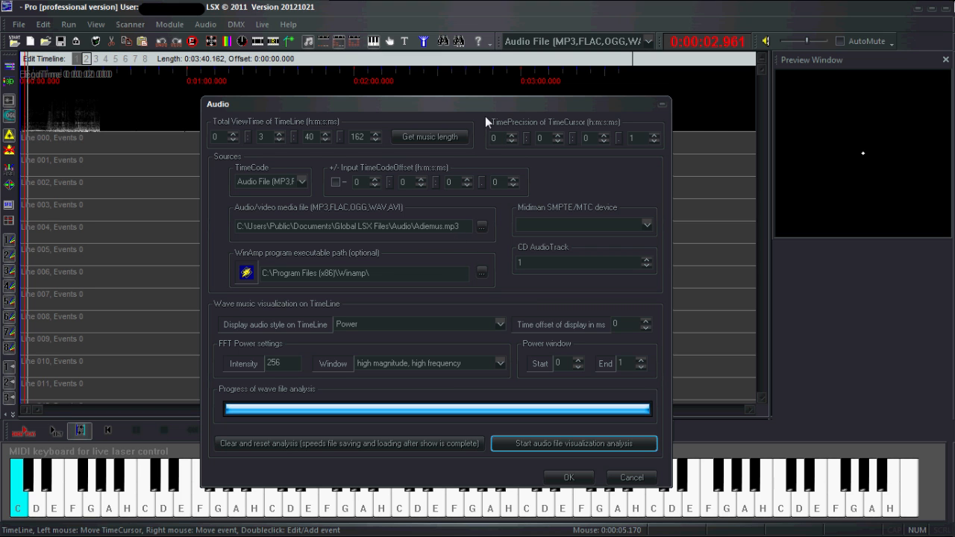
pyautogui.moveTo(490, 104); pyautogui.dragTo(471, 138)
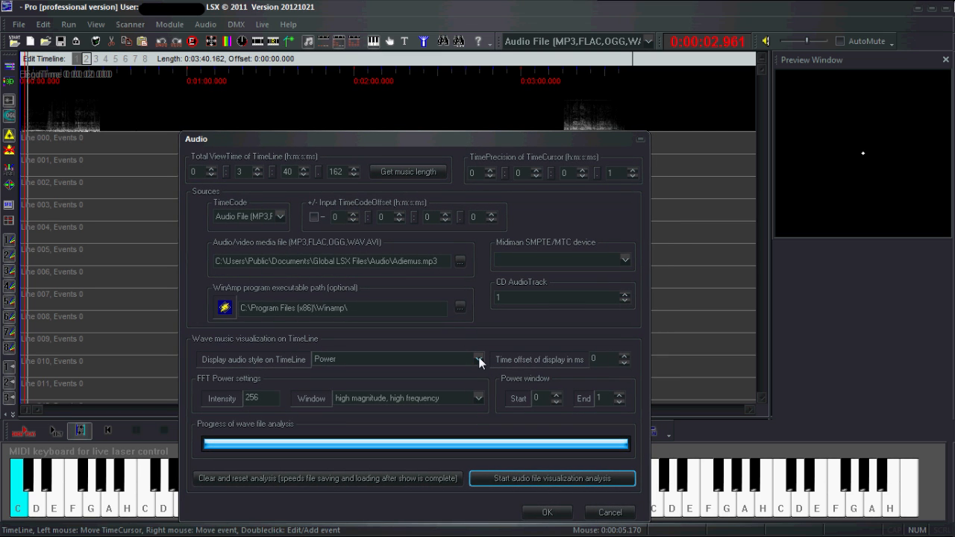
# - Try the Wave and Power window styles for the audio display on the timeline
pyautogui.click(479, 358)
pyautogui.click(473, 371)
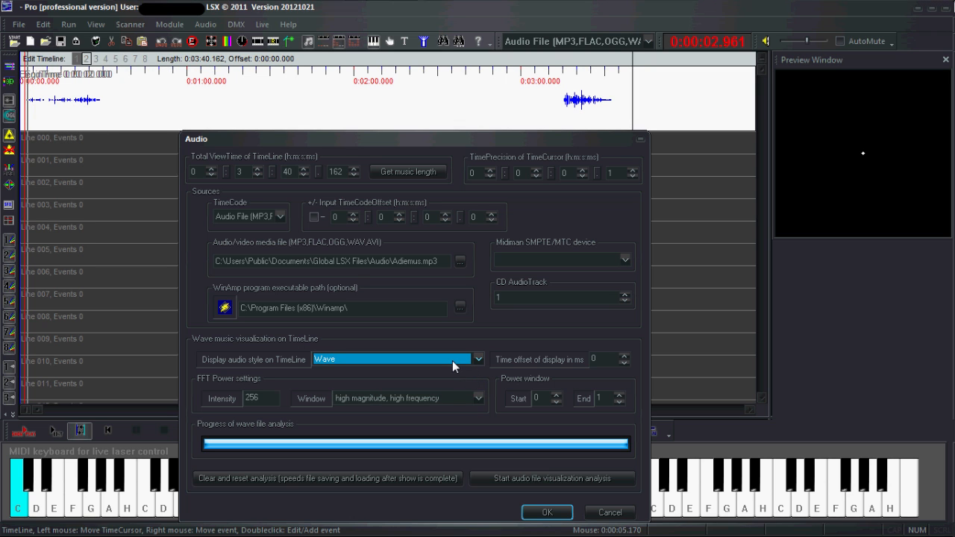
pyautogui.scroll(-2, 453, 360)
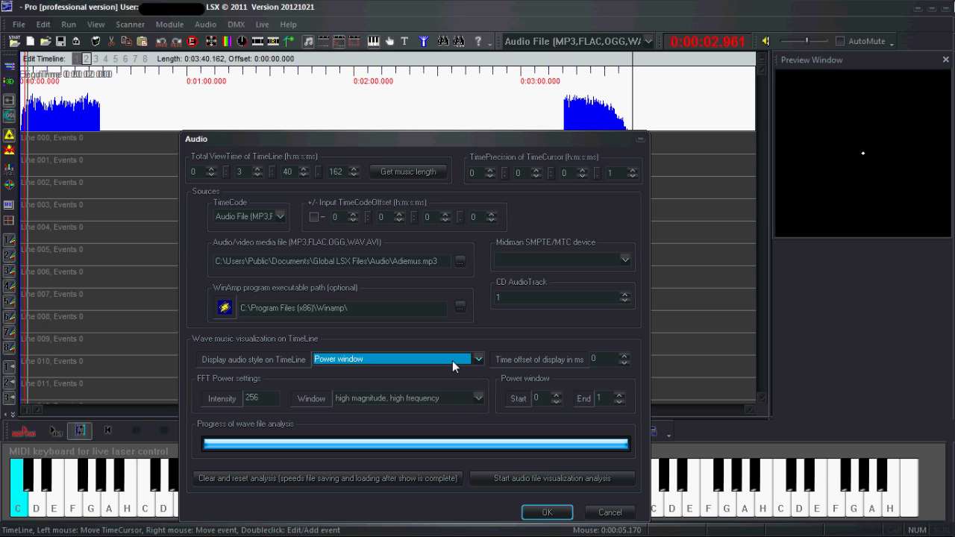
pyautogui.scroll(2, 453, 361)
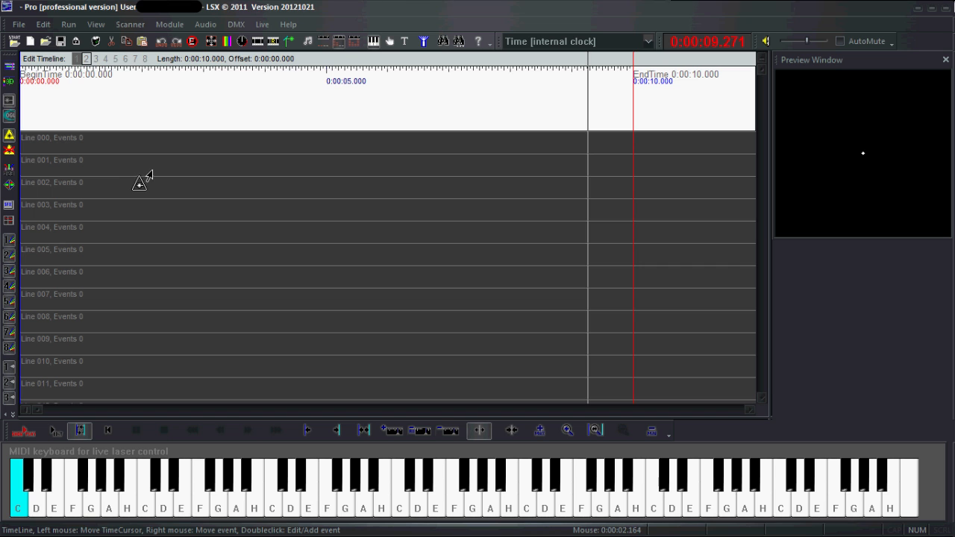
# - Open the event selection for Line 001 and look through the full list of available event commands
pyautogui.doubleClick(142, 181)
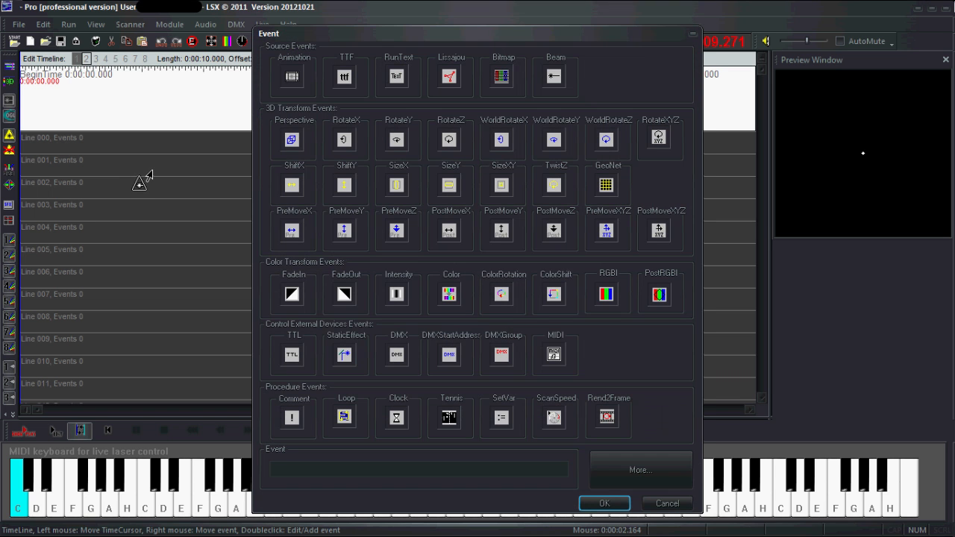
pyautogui.moveTo(393, 39); pyautogui.dragTo(372, 29)
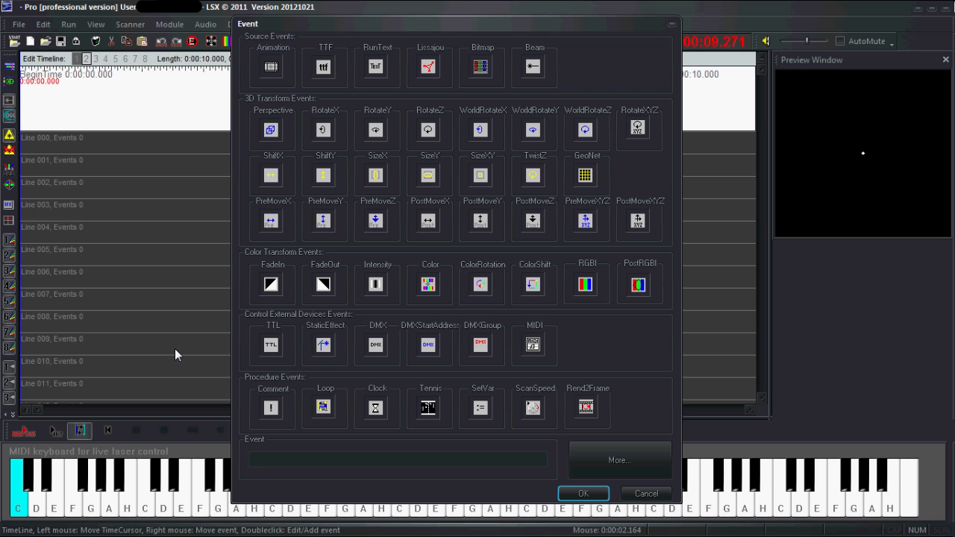
pyautogui.click(596, 456)
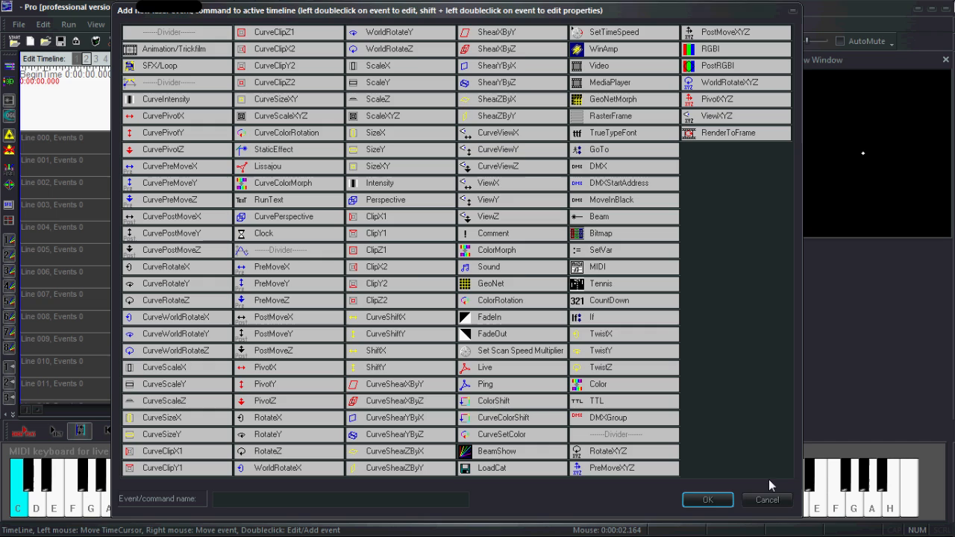
pyautogui.click(768, 500)
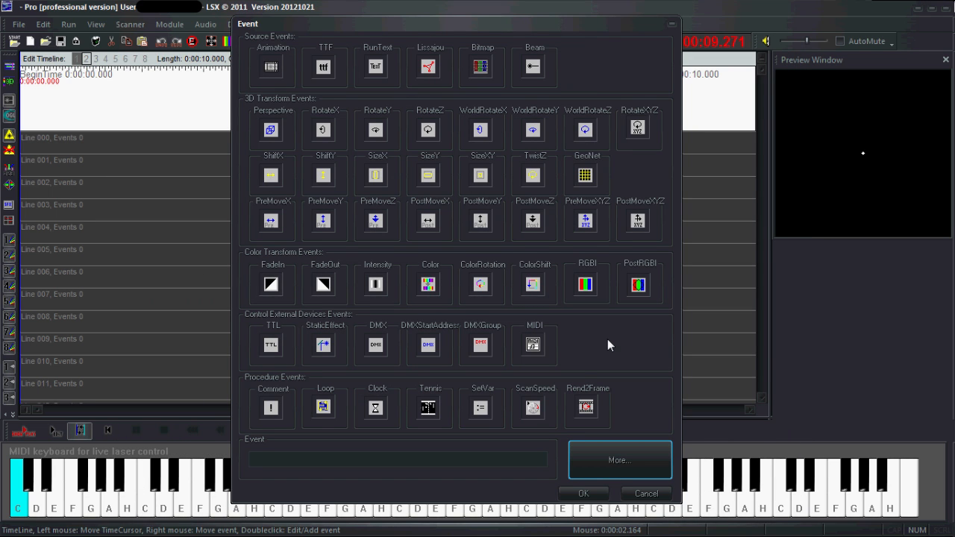
# - Insert a TTF event on Line 001 and stretch it from the start to the 10-second end of the timeline
pyautogui.doubleClick(323, 67)
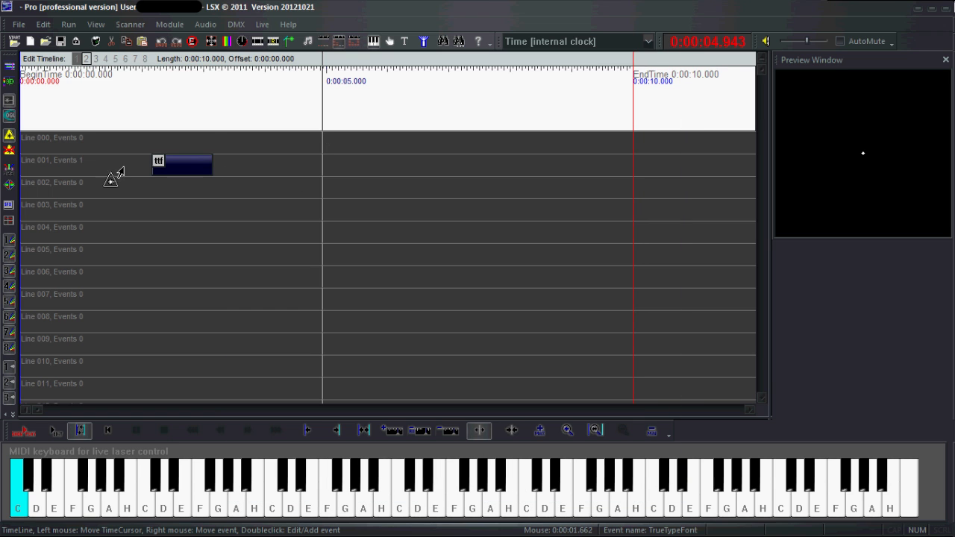
pyautogui.moveTo(149, 167); pyautogui.dragTo(22, 166)
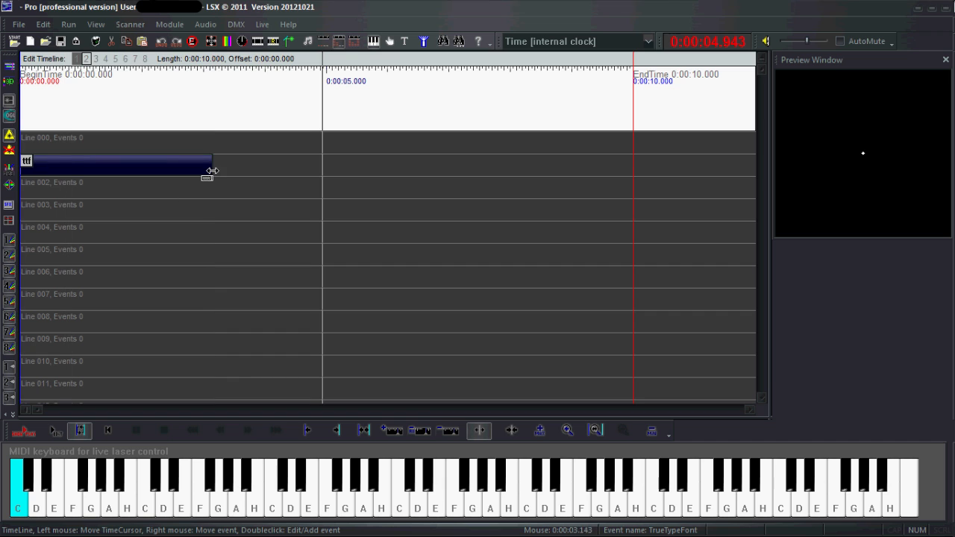
pyautogui.moveTo(209, 170); pyautogui.dragTo(688, 174)
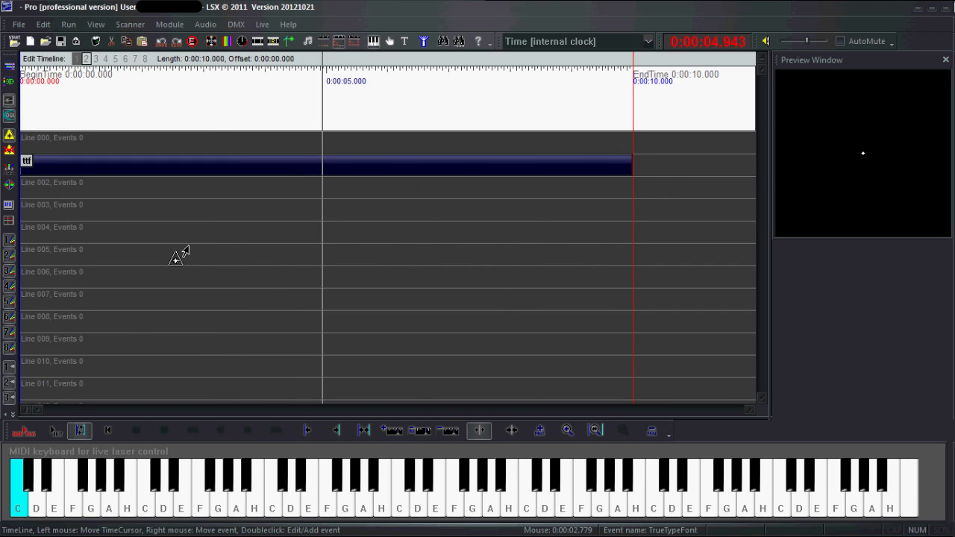
# - Start playback, set the TTF event's text to "Hello world!", and turn off the beamshow preview for scanner 1
pyautogui.click(55, 433)
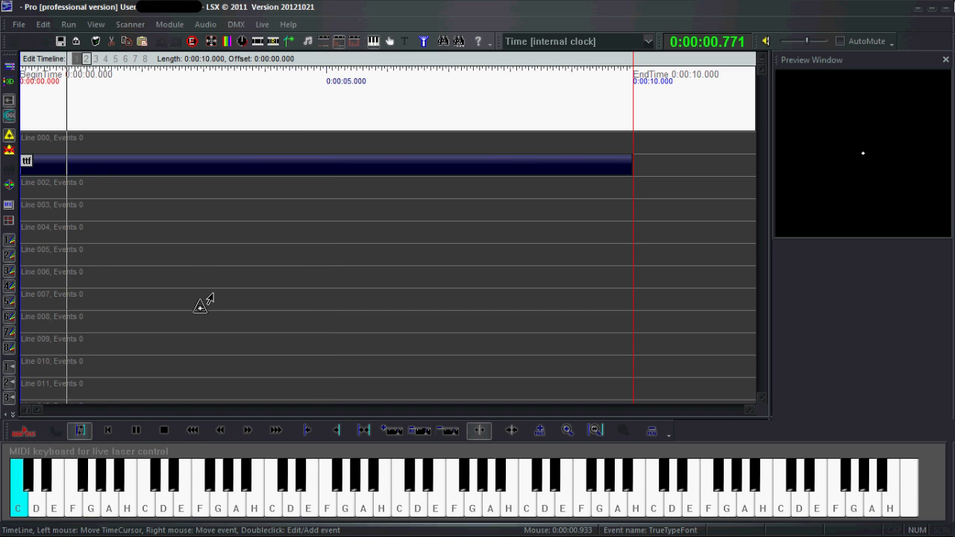
pyautogui.doubleClick(268, 170)
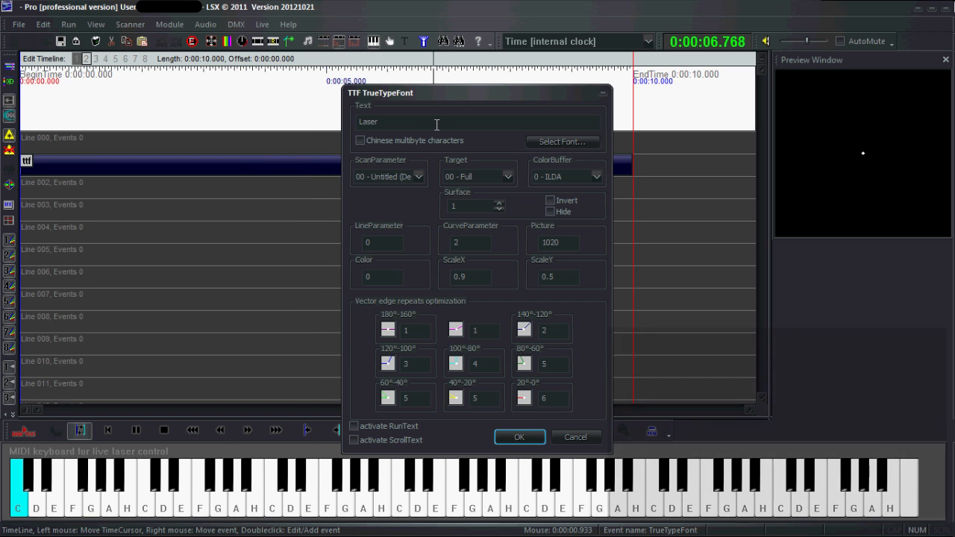
pyautogui.moveTo(418, 122); pyautogui.dragTo(320, 129)
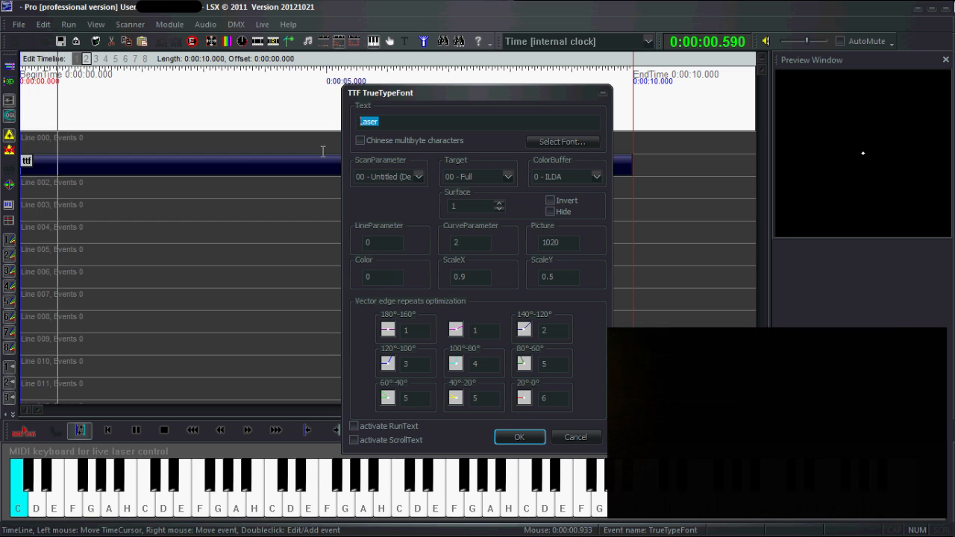
pyautogui.write('Hello world')
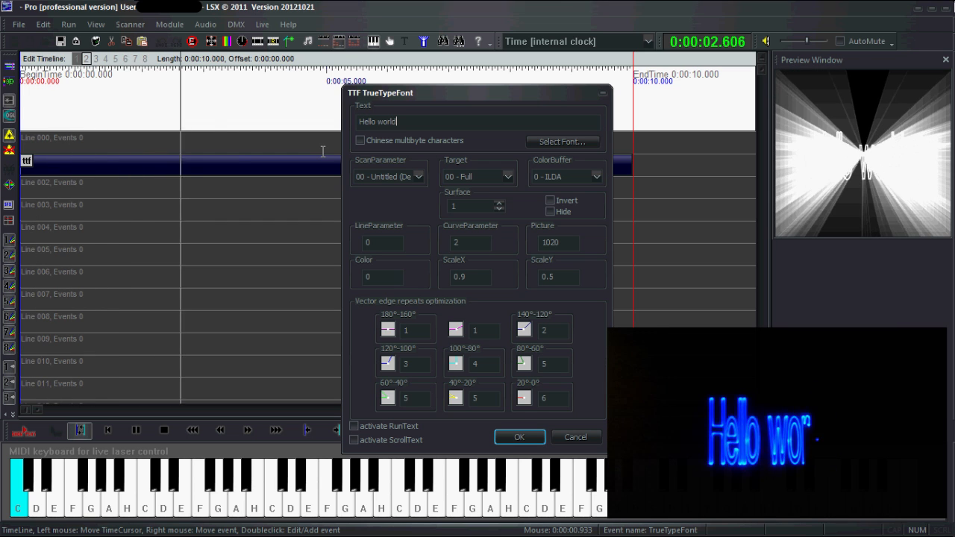
pyautogui.write('!')
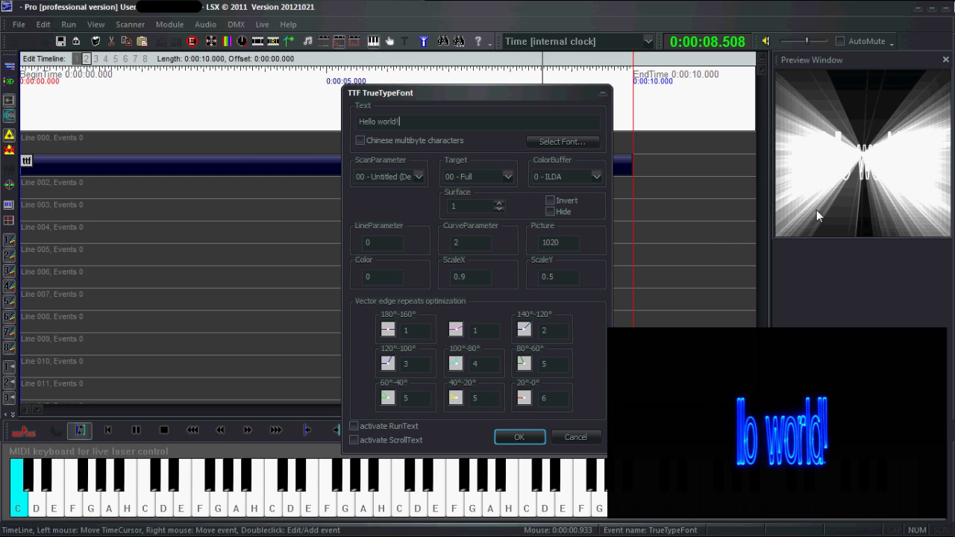
pyautogui.click(520, 437)
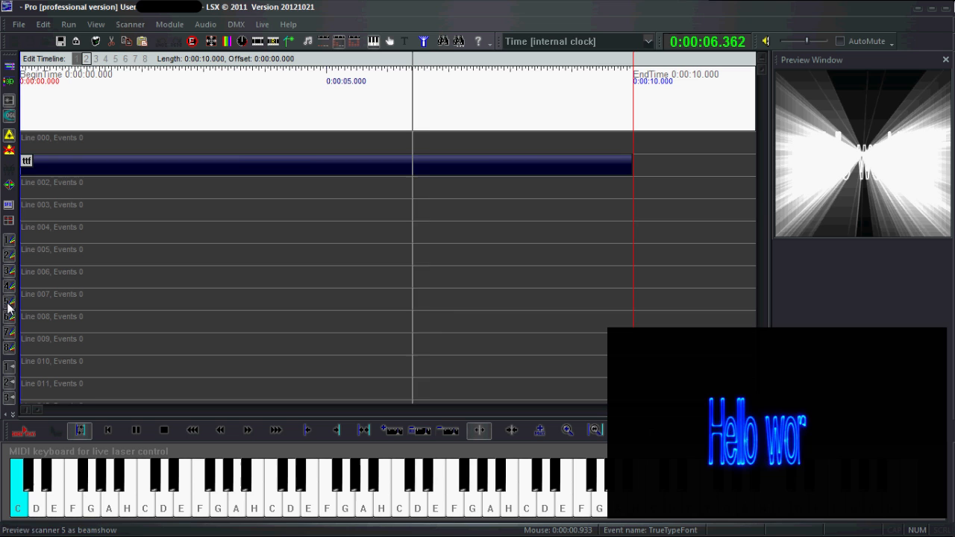
pyautogui.click(10, 244)
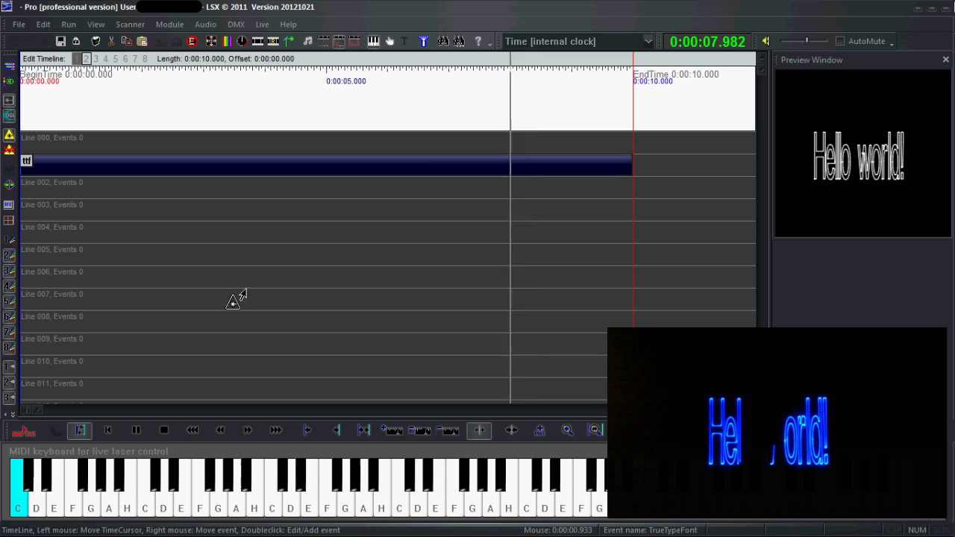
# - Set the TTF event's ScaleY to 0.15 and its ScaleX to 1
pyautogui.doubleClick(429, 170)
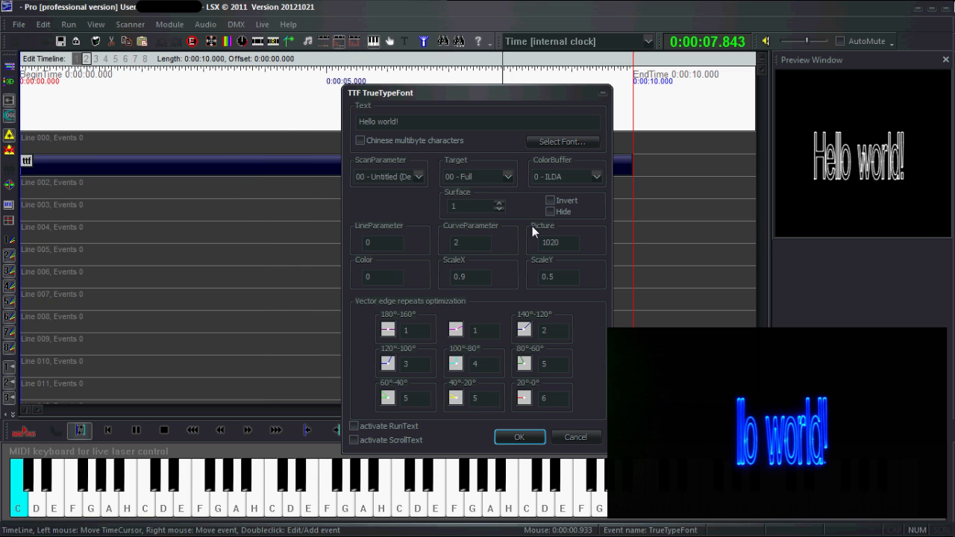
pyautogui.click(576, 283)
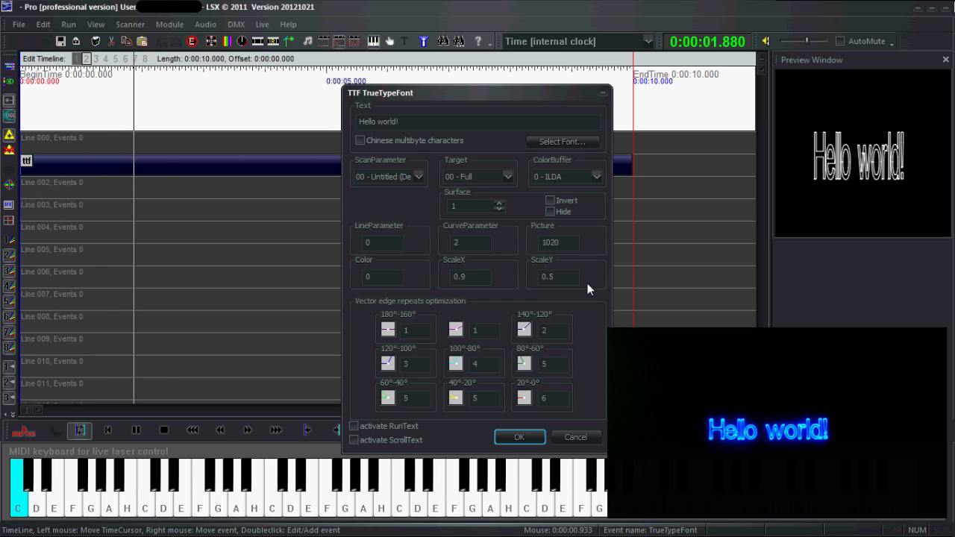
pyautogui.write('1')
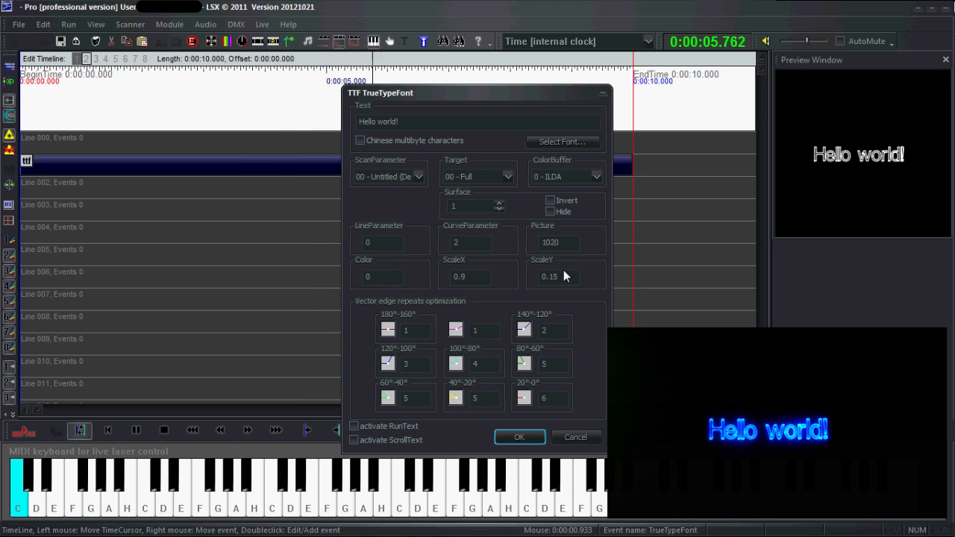
pyautogui.doubleClick(459, 277)
pyautogui.write('1')
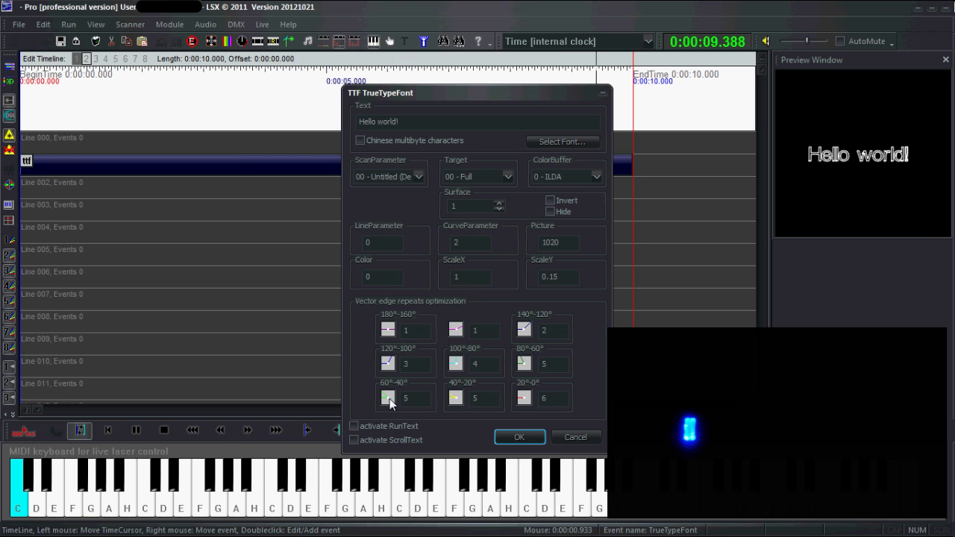
# - Try RunText on the "Hello world!" text, activate ScrollText, and turn RunText off again
pyautogui.click(354, 427)
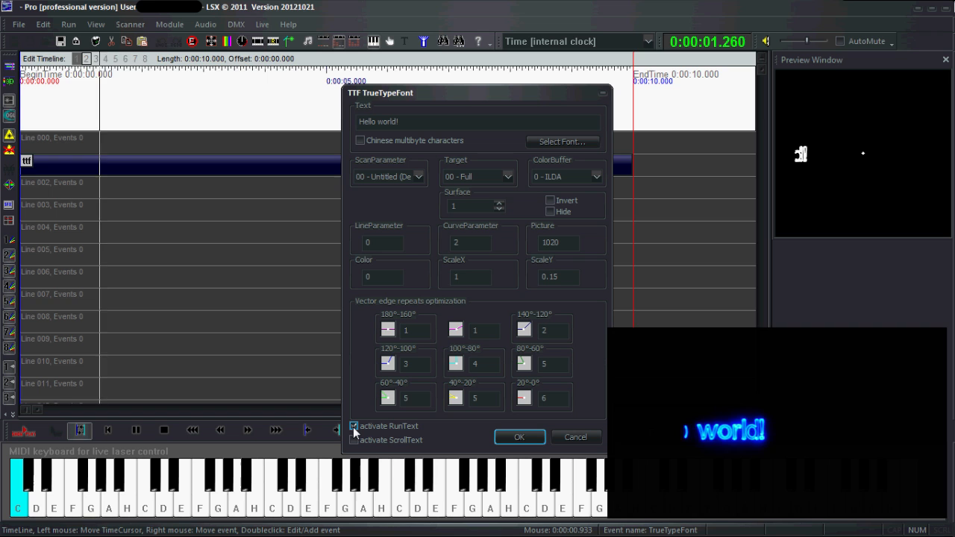
pyautogui.click(355, 440)
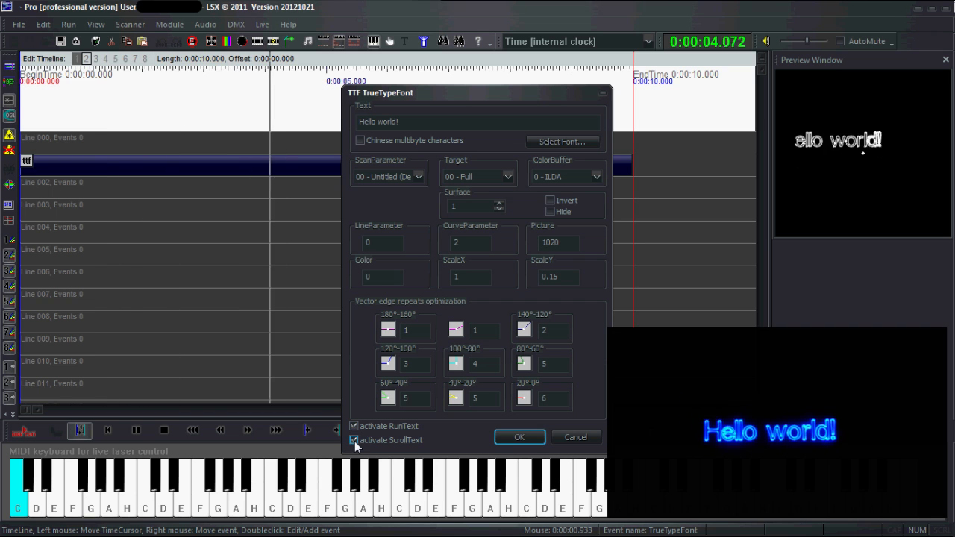
pyautogui.click(355, 427)
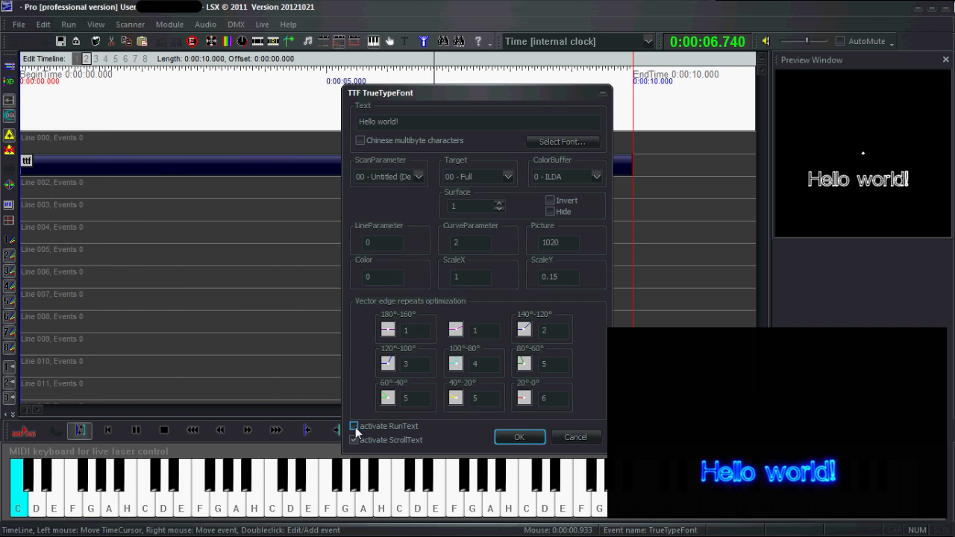
# - Deactivate ScrollText for the "Hello world!" TTF event and apply its settings
pyautogui.click(358, 435)
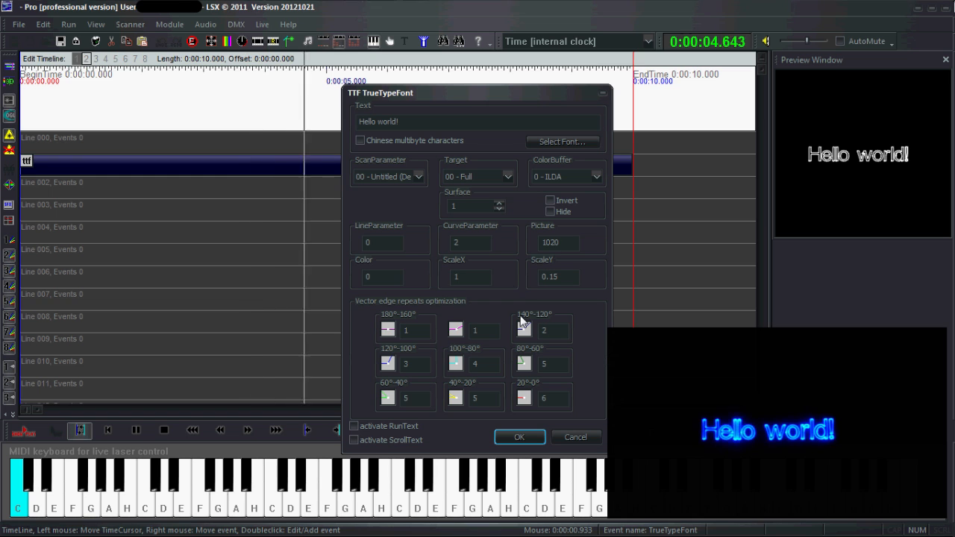
pyautogui.click(518, 438)
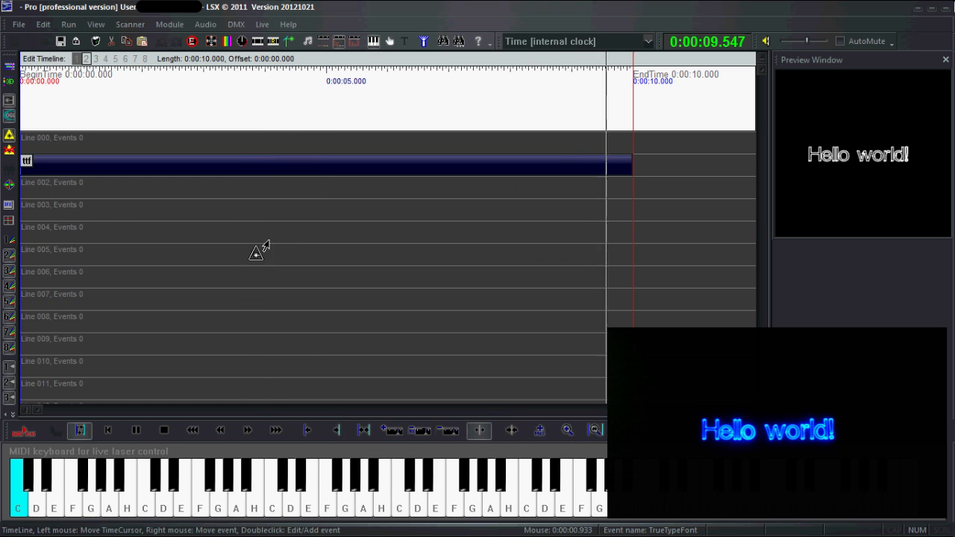
# - Insert a RotateZ event on Line 003 and stretch it from the start to the 10-second end of the timeline
pyautogui.doubleClick(112, 221)
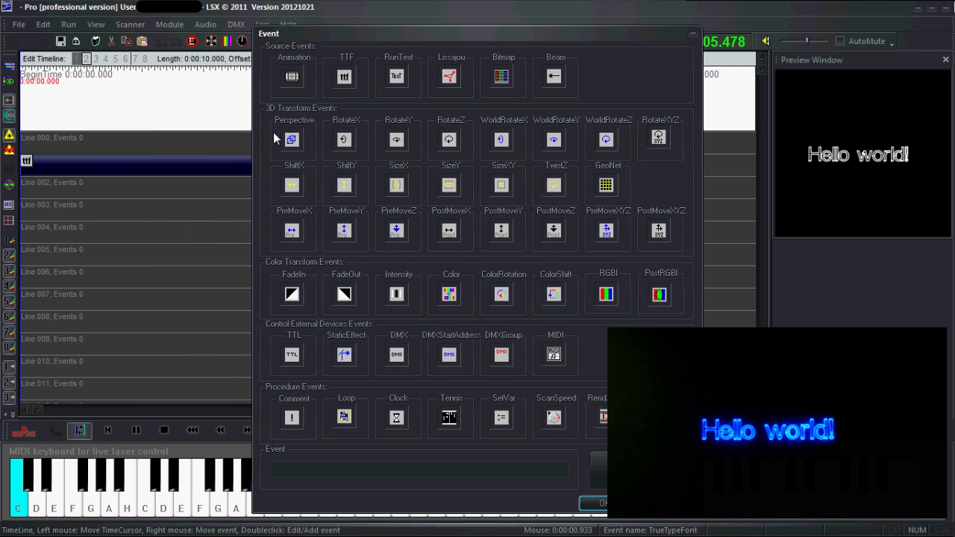
pyautogui.click(455, 145)
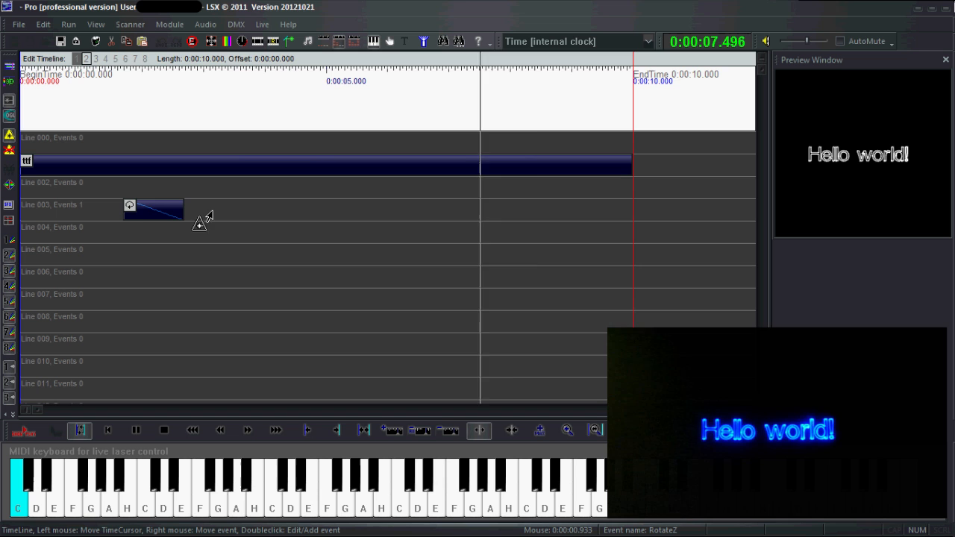
pyautogui.moveTo(124, 215); pyautogui.dragTo(22, 216)
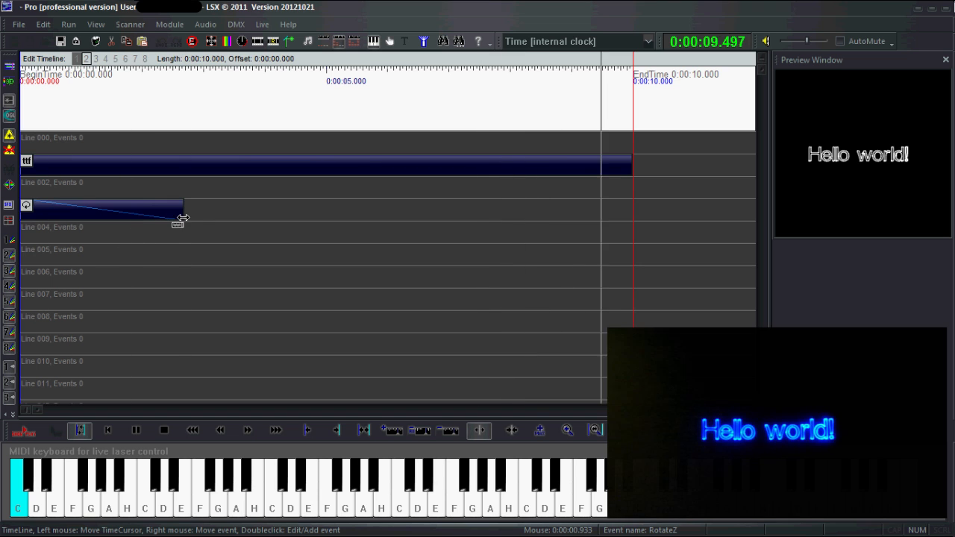
pyautogui.moveTo(182, 216); pyautogui.dragTo(644, 217)
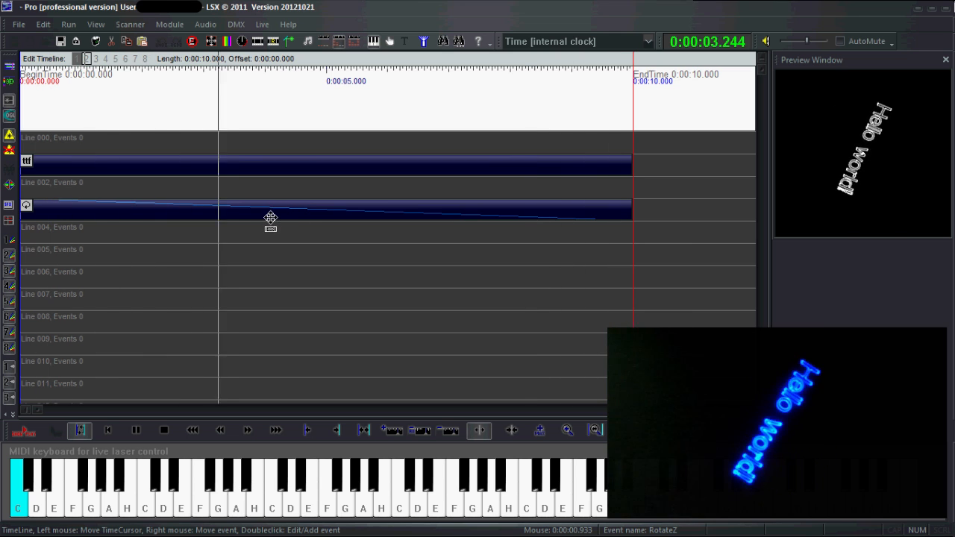
# - Move the RotateZ event above the TTF event to Line 000, and back below it to Line 004
pyautogui.moveTo(270, 214); pyautogui.dragTo(266, 146)
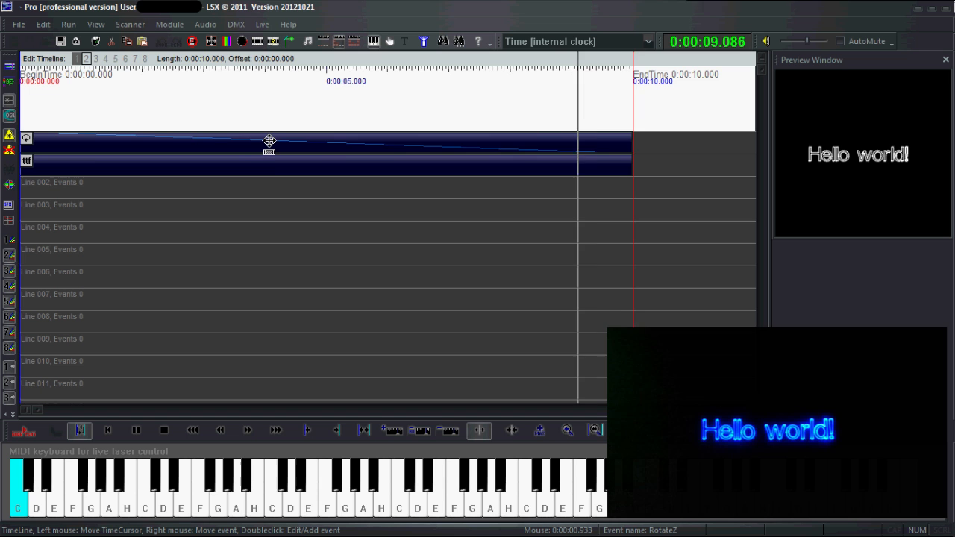
pyautogui.moveTo(269, 141); pyautogui.dragTo(266, 238)
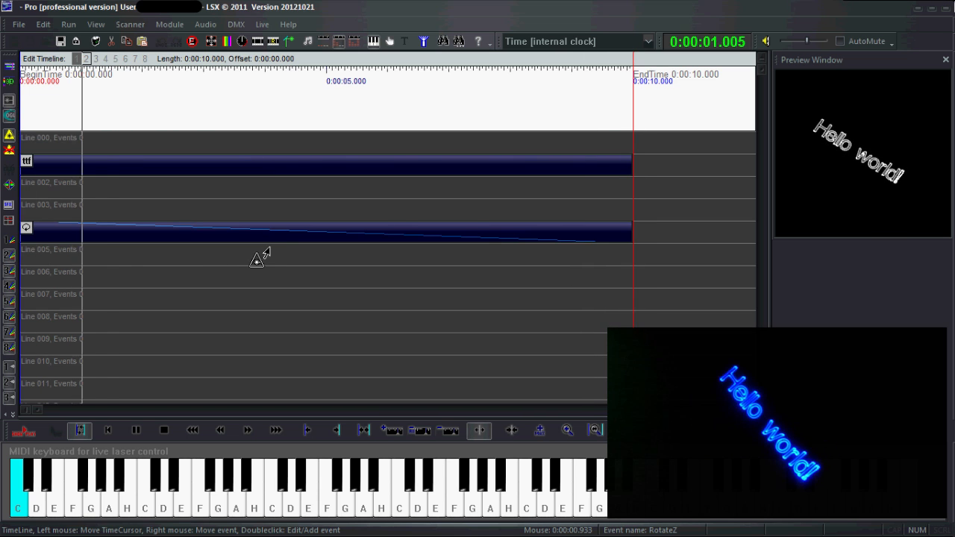
# - Insert a second TTF event with the text "Laser" on Line 003, spanning the full 10-second timeline
pyautogui.doubleClick(258, 217)
pyautogui.click(351, 79)
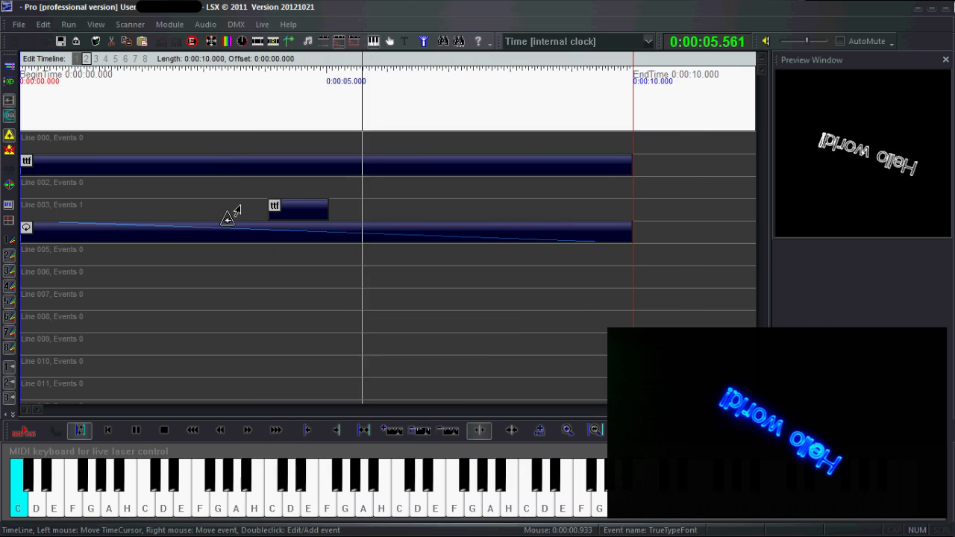
pyautogui.moveTo(268, 213); pyautogui.dragTo(6, 194)
pyautogui.moveTo(326, 203); pyautogui.dragTo(607, 221)
pyautogui.doubleClick(556, 204)
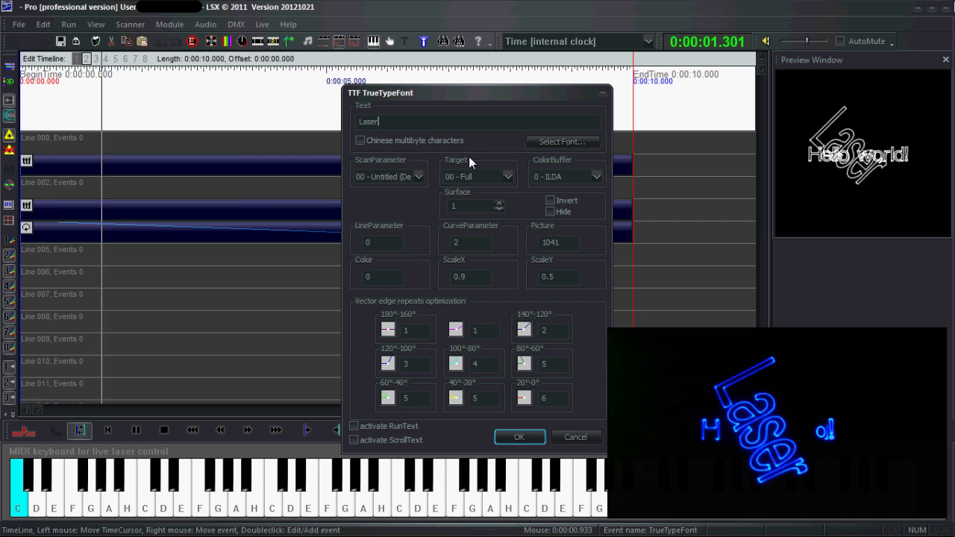
pyautogui.click(527, 438)
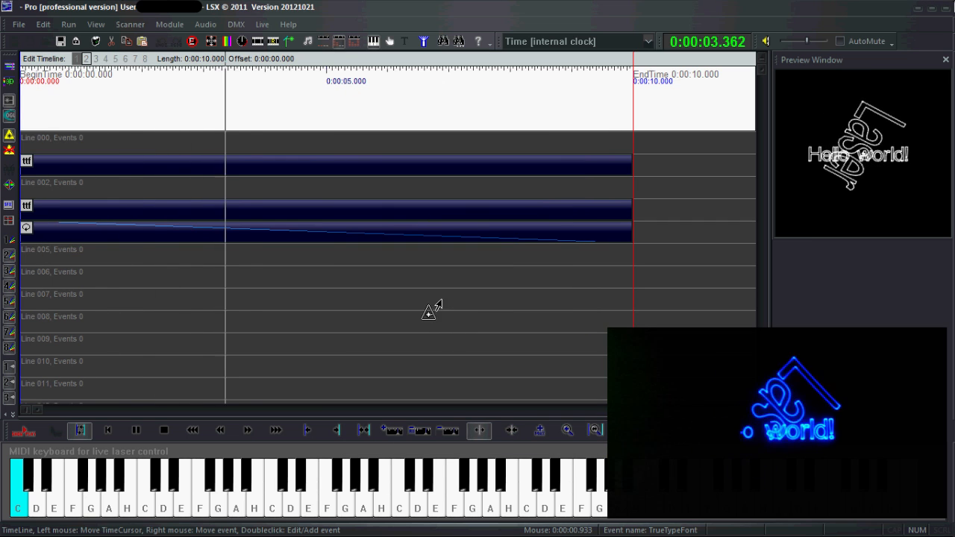
# - Move the RotateZ event down to Line 008 and back to Line 004, and delete the "Laser" TTF event
pyautogui.moveTo(148, 227); pyautogui.dragTo(162, 315)
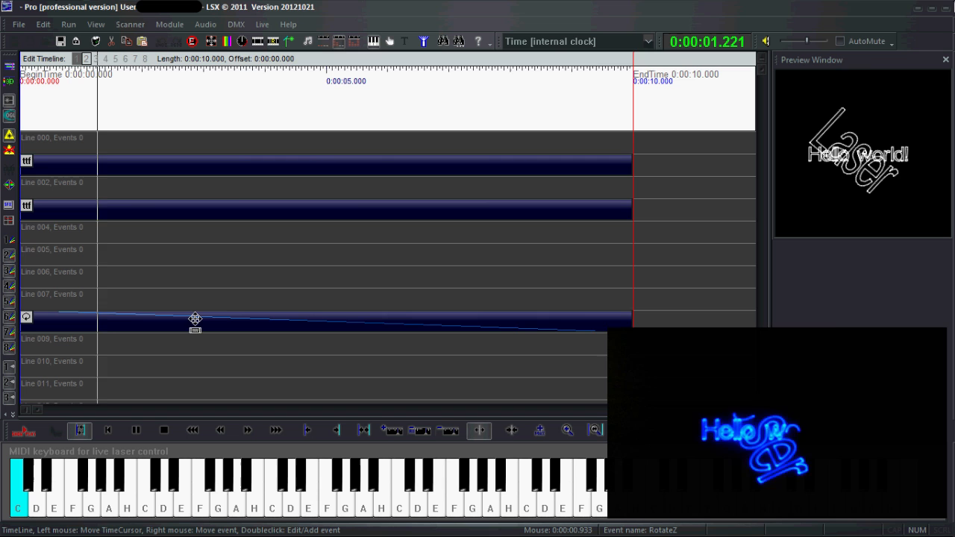
pyautogui.moveTo(200, 327); pyautogui.dragTo(155, 235)
pyautogui.click(166, 211)
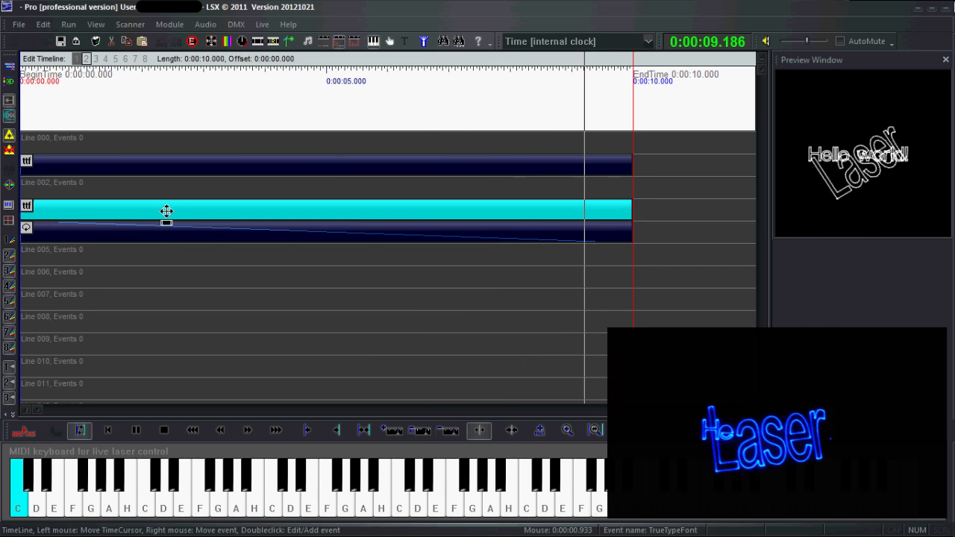
pyautogui.press('Delete')
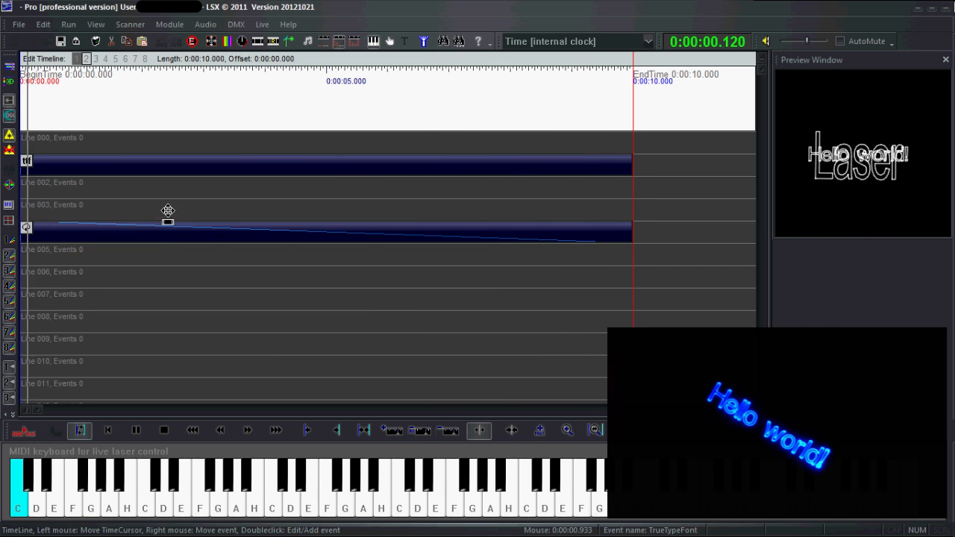
# - Insert an RGBI color event on Line 002 and stretch it across the full 10-second timeline
pyautogui.doubleClick(82, 207)
pyautogui.click(605, 297)
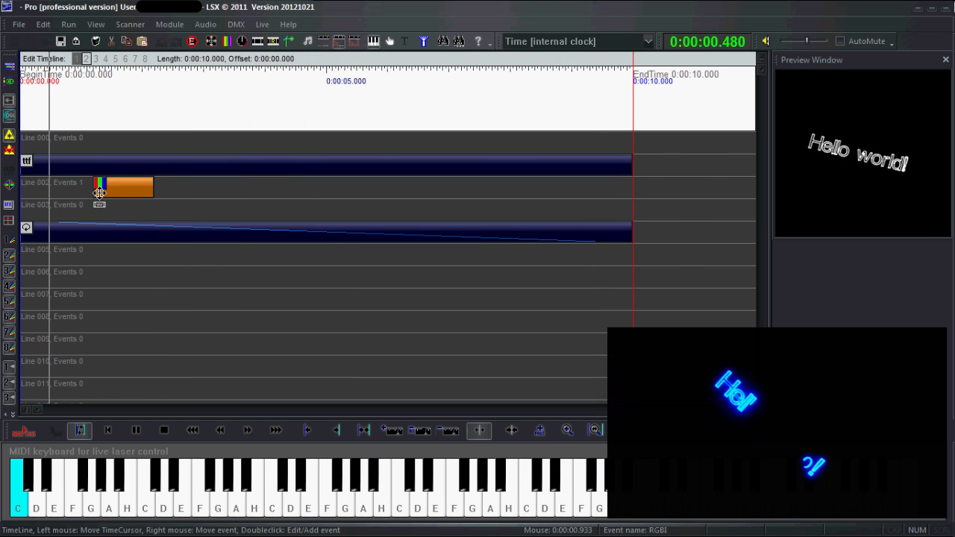
pyautogui.moveTo(94, 191); pyautogui.dragTo(35, 189)
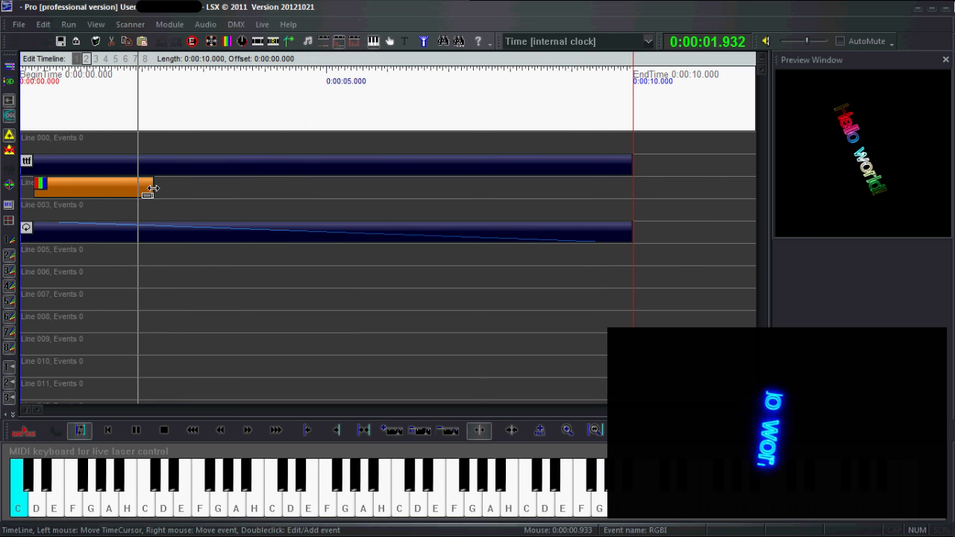
pyautogui.moveTo(152, 188); pyautogui.dragTo(631, 193)
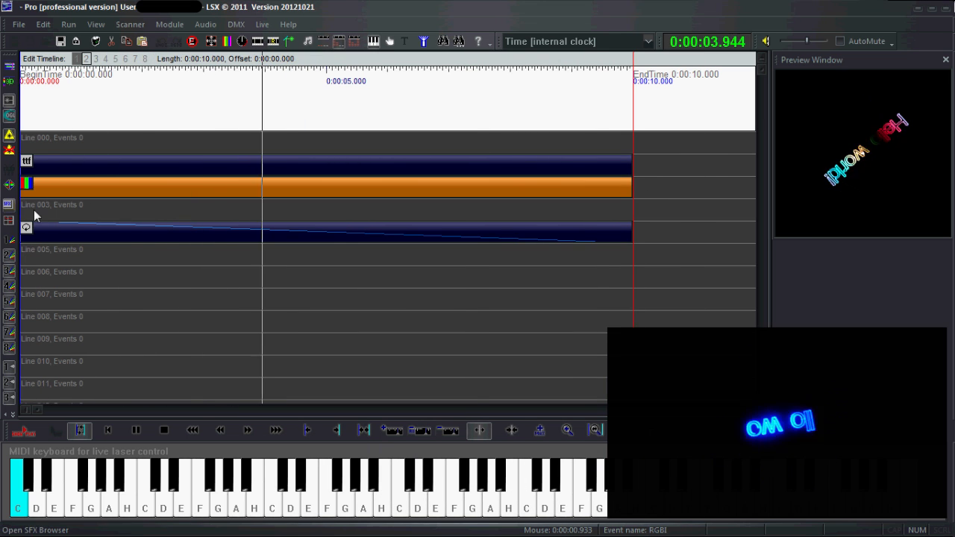
# - Move the RotateZ event to Line 003 and add a PreMoveX event on Line 004 spanning the full 10-second timeline
pyautogui.moveTo(81, 231); pyautogui.dragTo(85, 220)
pyautogui.doubleClick(80, 246)
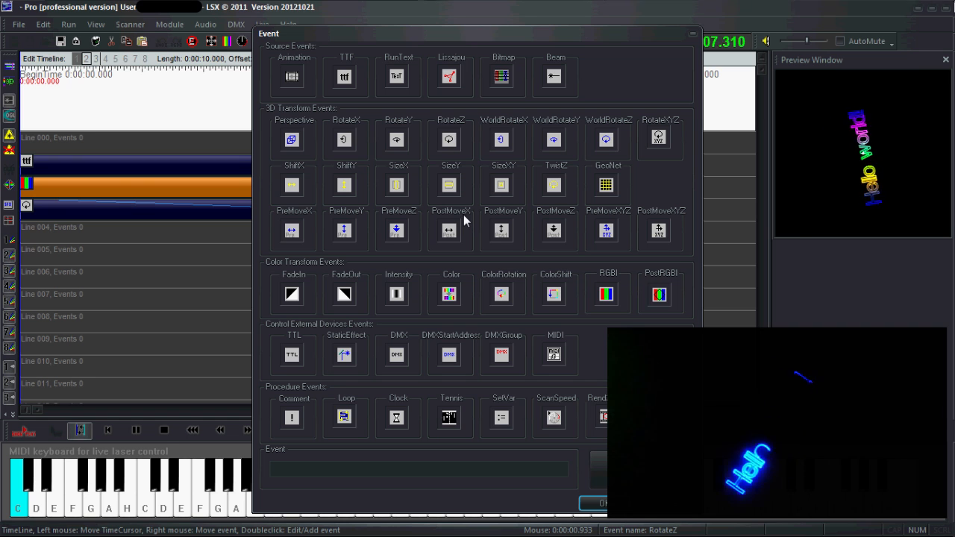
pyautogui.doubleClick(292, 233)
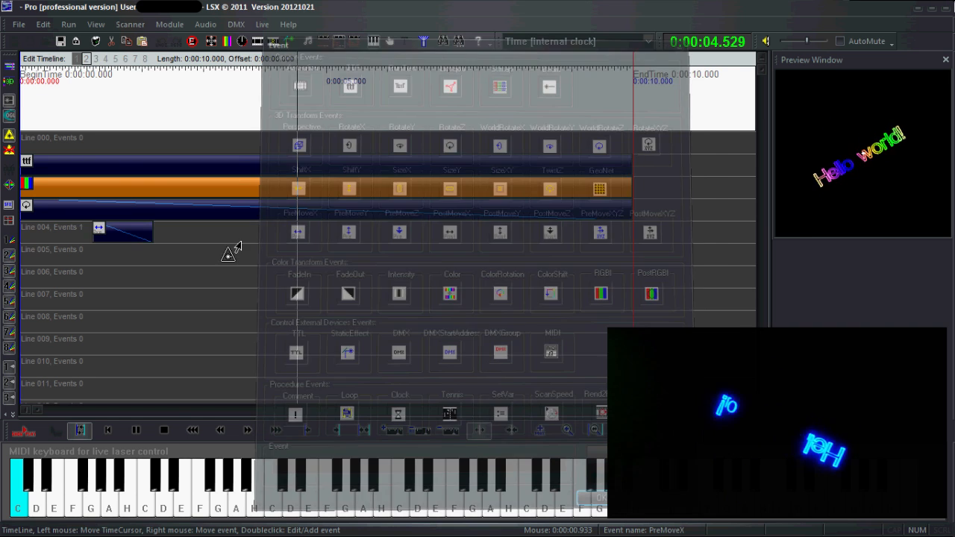
pyautogui.moveTo(133, 235); pyautogui.dragTo(631, 248)
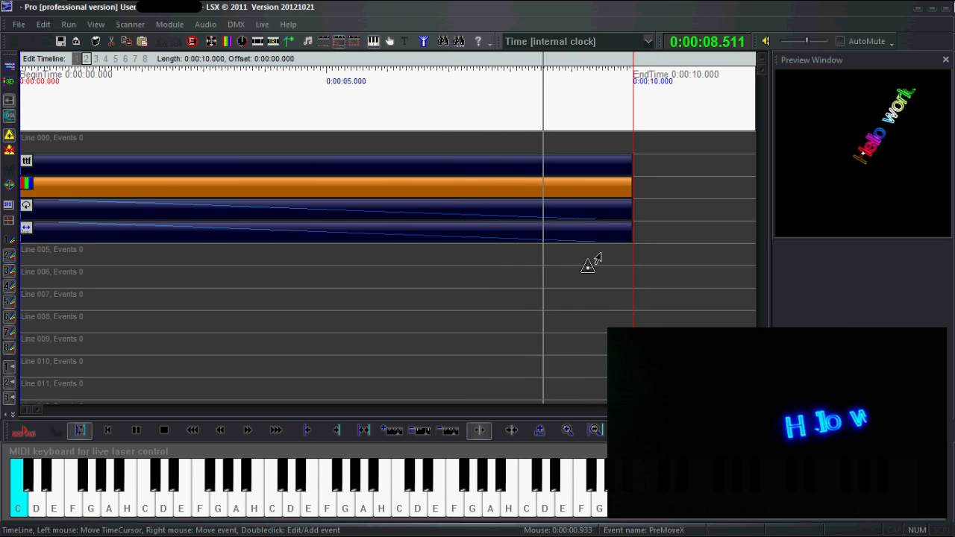